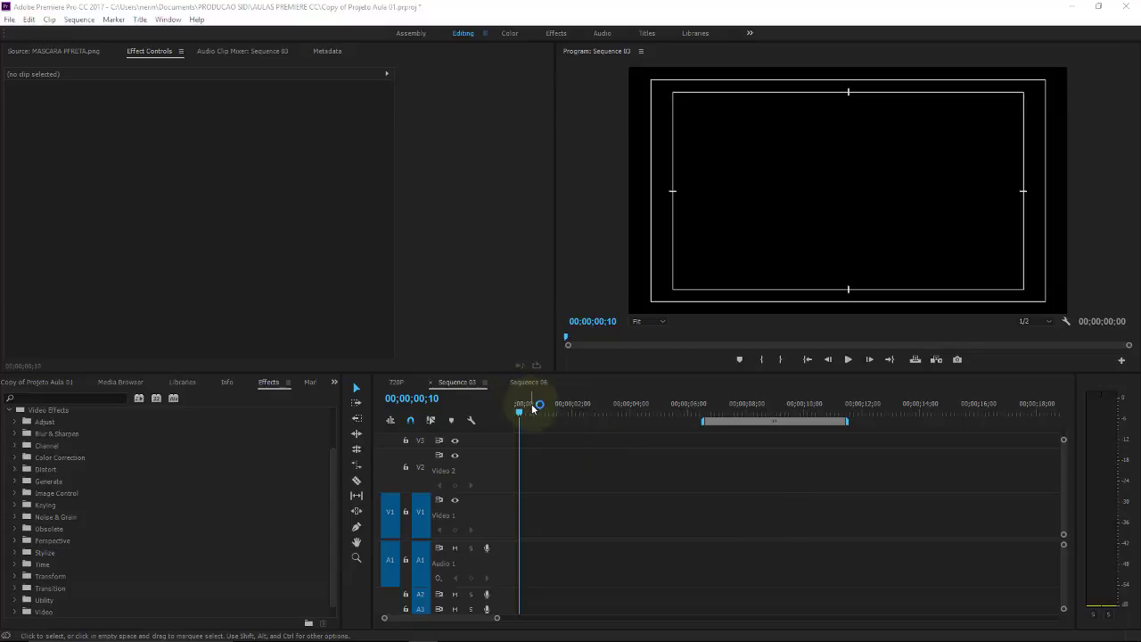
Expand the Distort video effects group and look over Magnify and Corner Pin
{"action": "left_click_drag", "start_coordinate": [581, 407], "coordinate": [514, 407]}
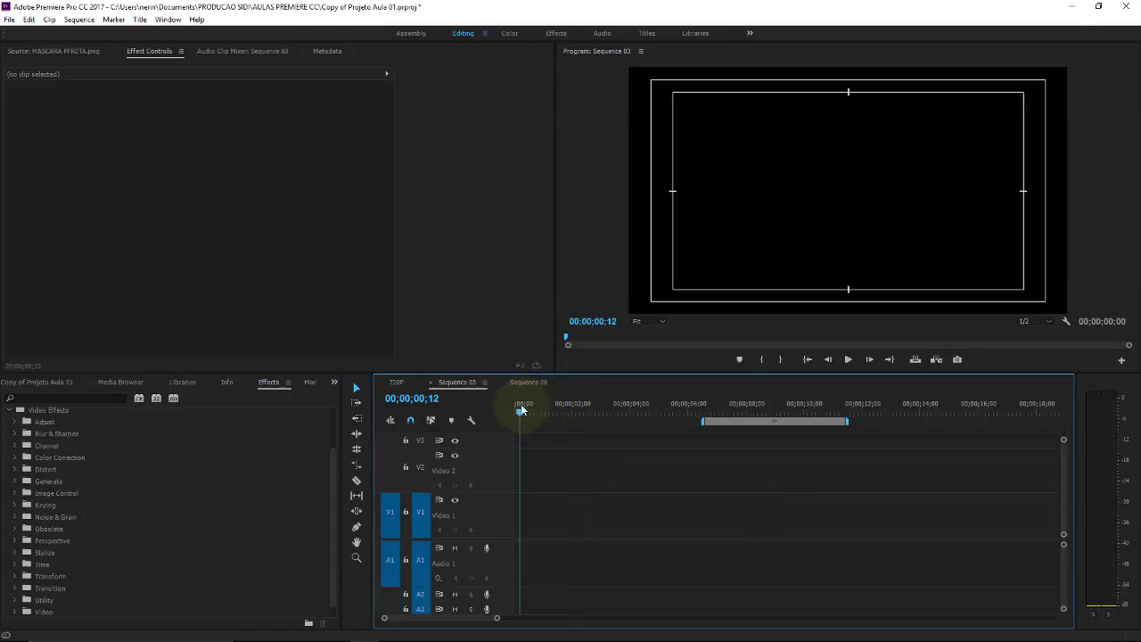
{"action": "left_click", "coordinate": [14, 470]}
{"action": "left_click", "coordinate": [14, 470]}
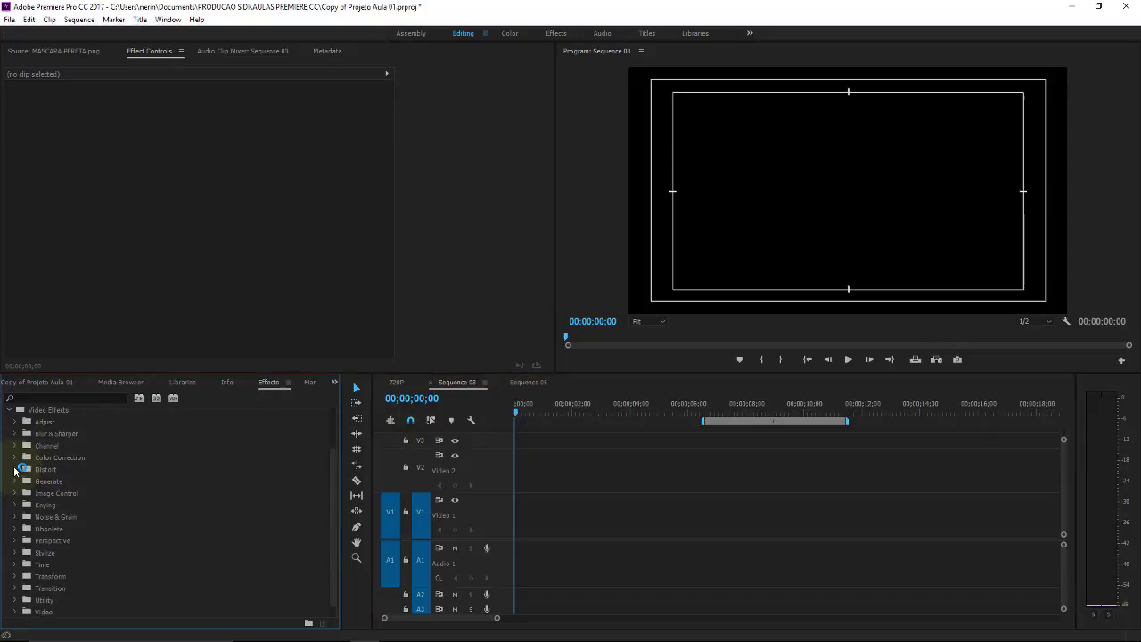
{"action": "left_click", "coordinate": [15, 469]}
{"action": "left_click", "coordinate": [79, 505]}
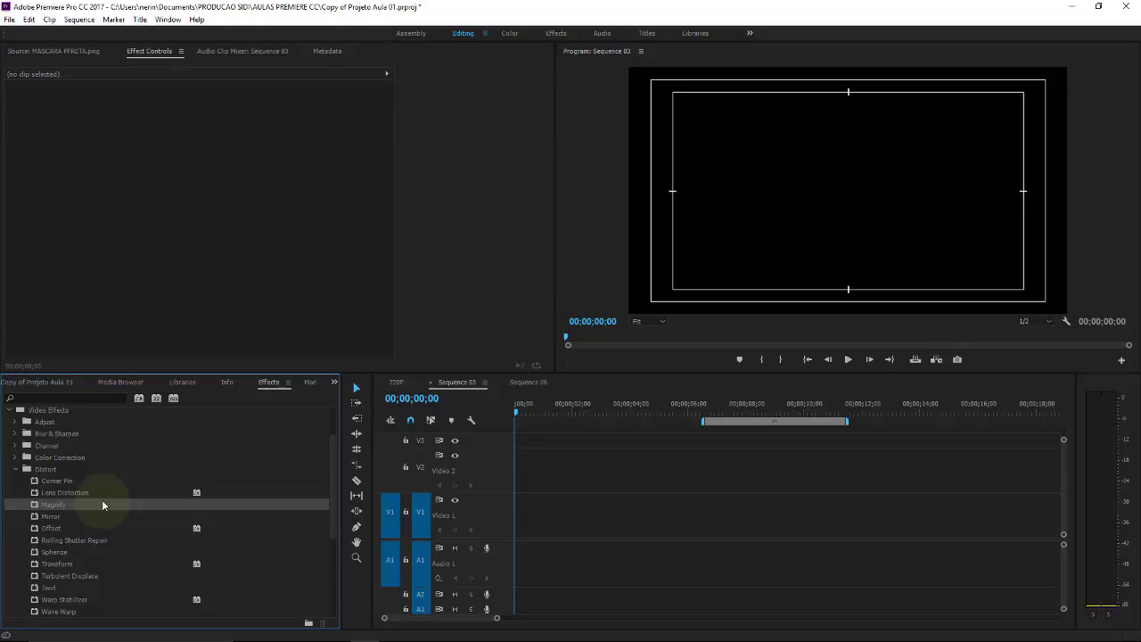
{"action": "left_click", "coordinate": [387, 464]}
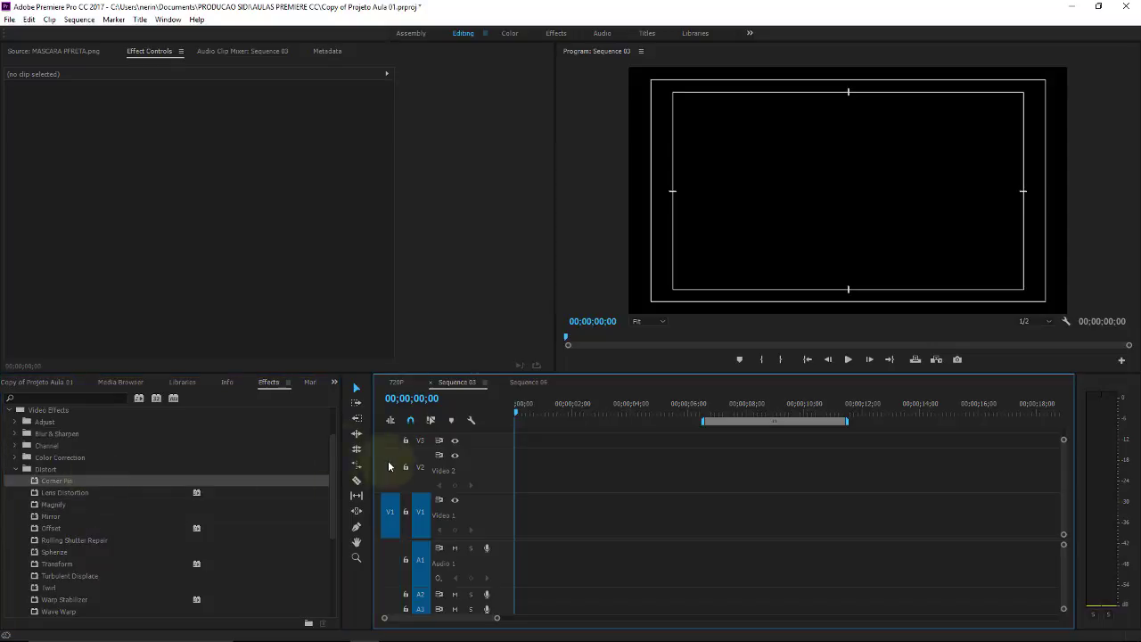
{"action": "left_click", "coordinate": [55, 481]}
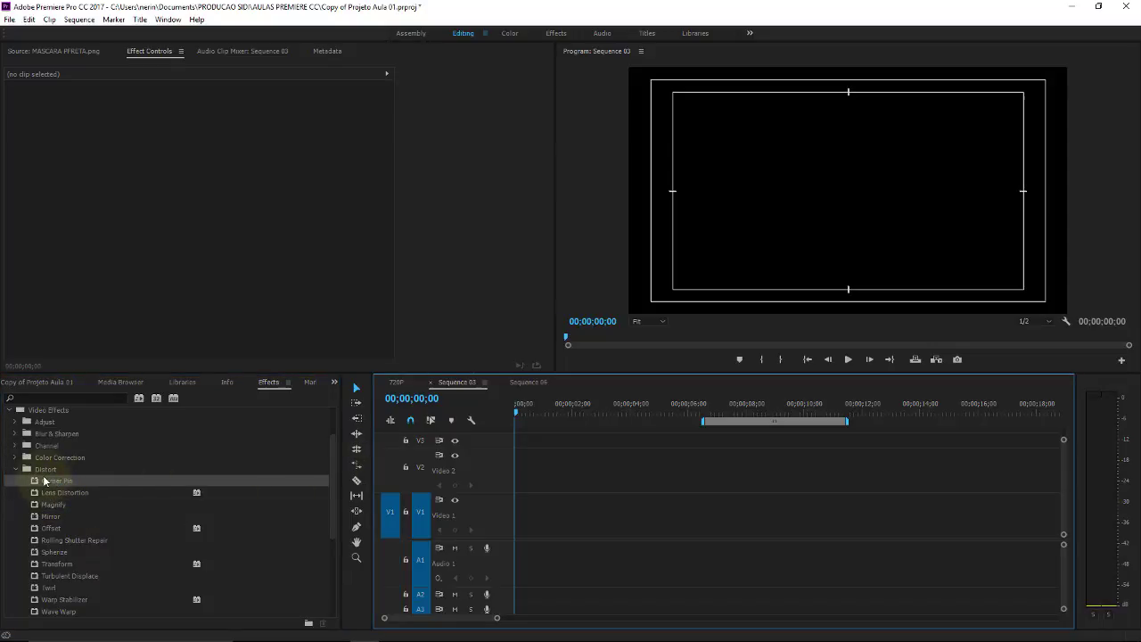
Put the sunflower photo from the Fotos bin on V1 of Sequence 03 and close the bin window
{"action": "left_click", "coordinate": [43, 382]}
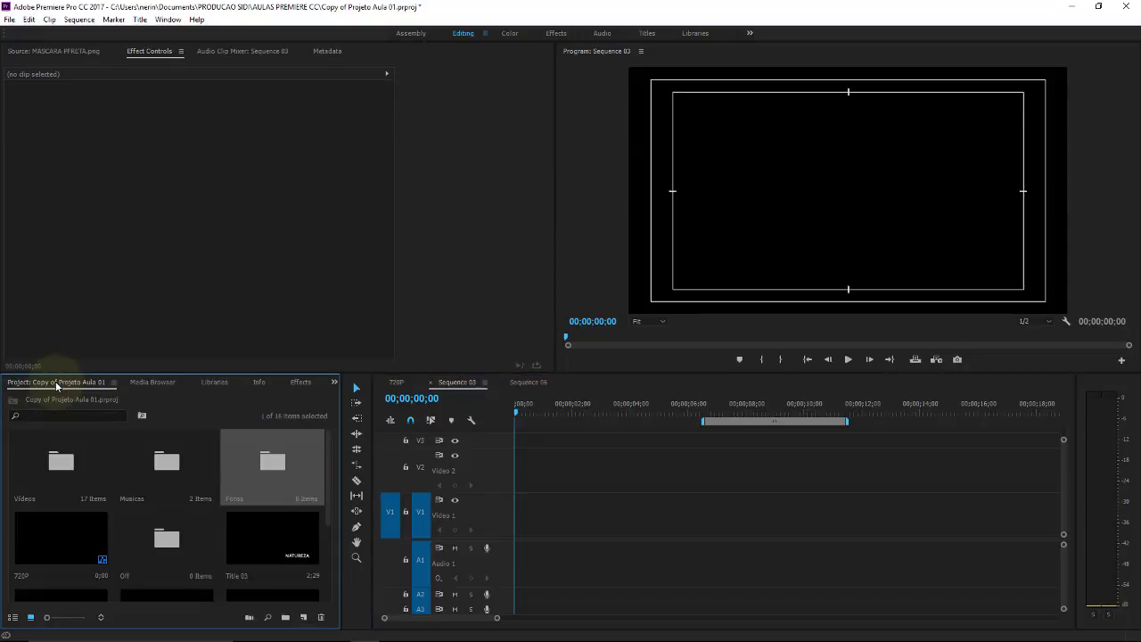
{"action": "double_click", "coordinate": [256, 467]}
{"action": "left_click_drag", "start_coordinate": [142, 197], "coordinate": [522, 500]}
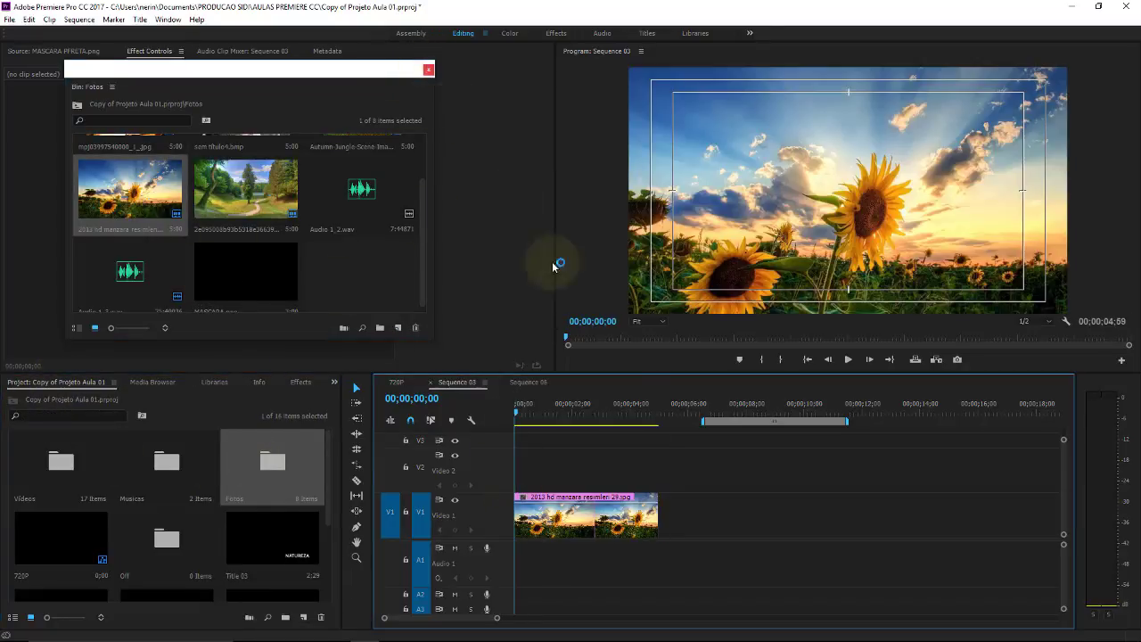
{"action": "left_click", "coordinate": [610, 522]}
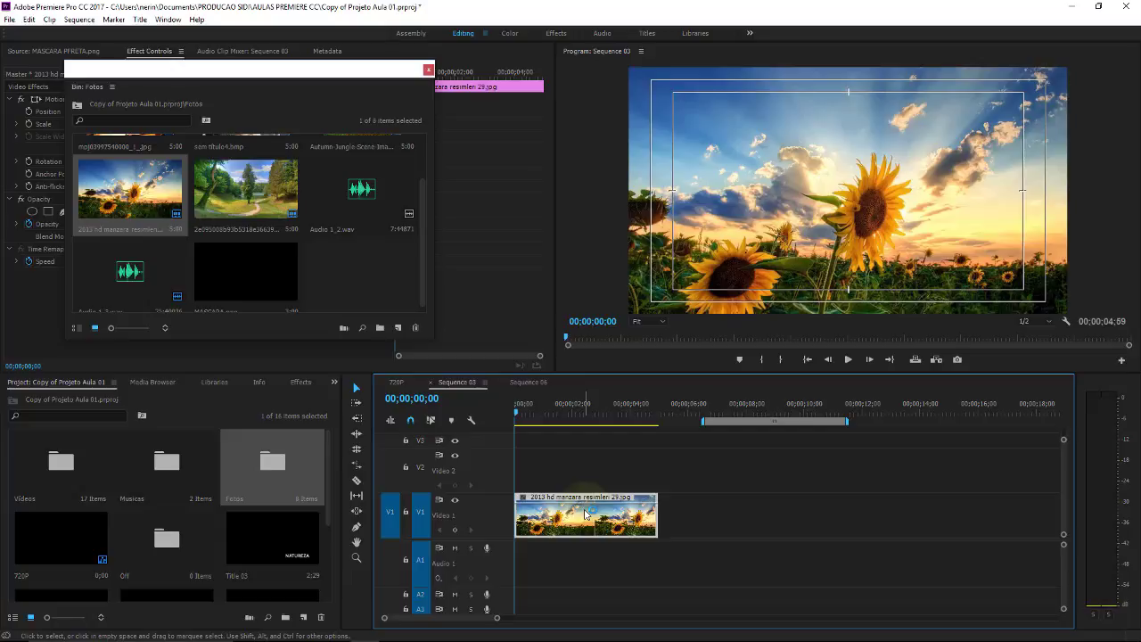
{"action": "left_click", "coordinate": [428, 69]}
Apply Corner Pin to the sunflower clip, pulling Upper Left inward and Lower Left outward
{"action": "left_click", "coordinate": [299, 382]}
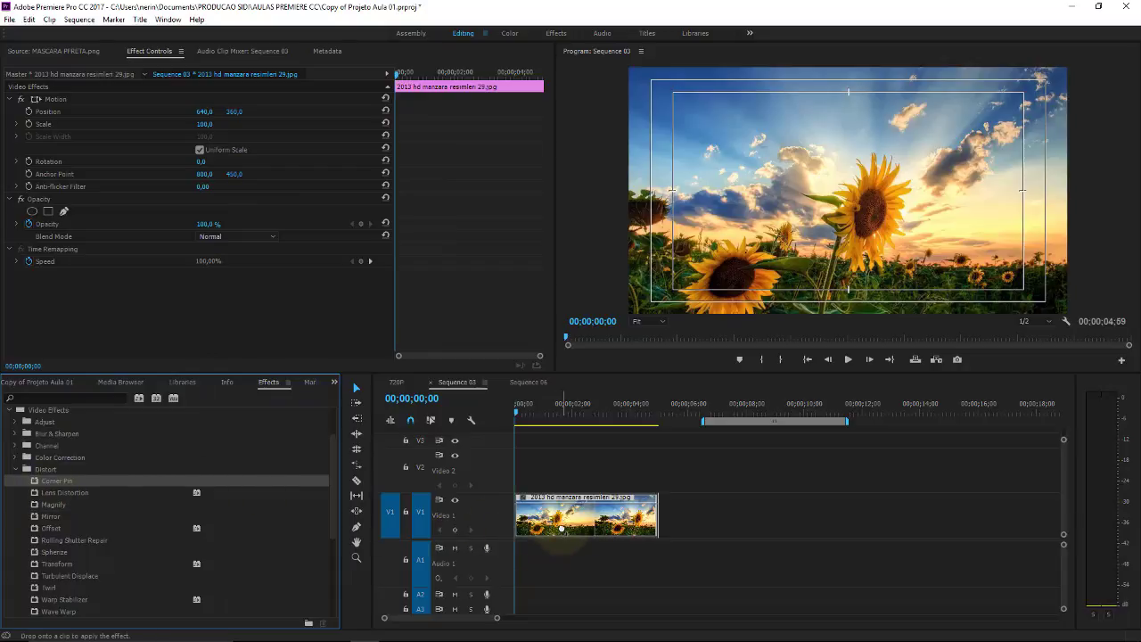
{"action": "left_click_drag", "start_coordinate": [47, 482], "coordinate": [562, 528]}
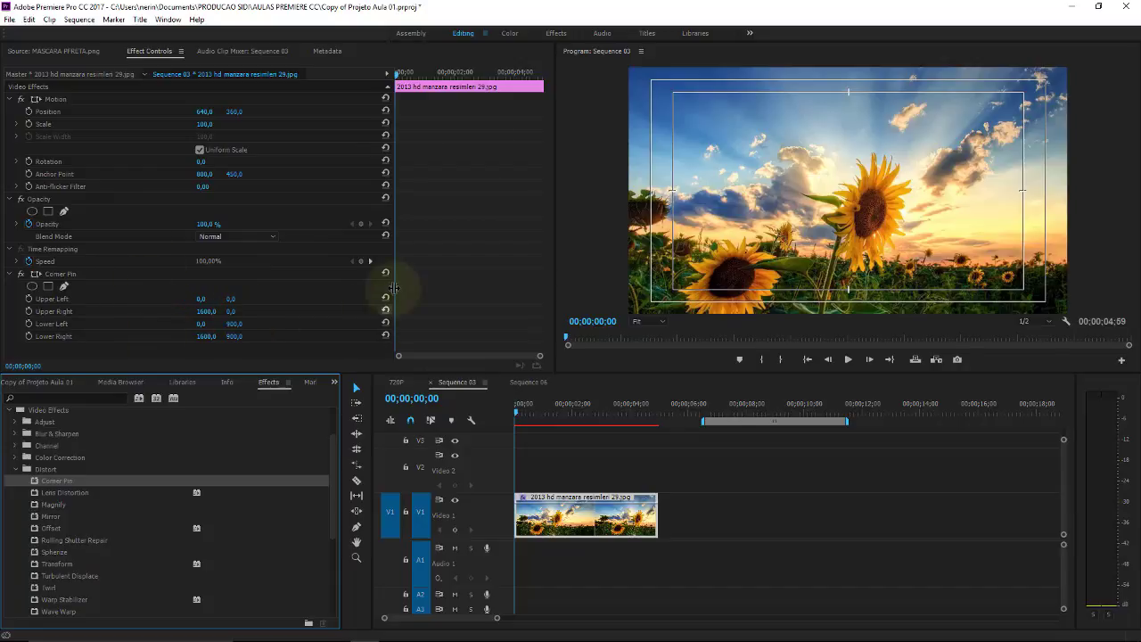
{"action": "left_click", "coordinate": [572, 532]}
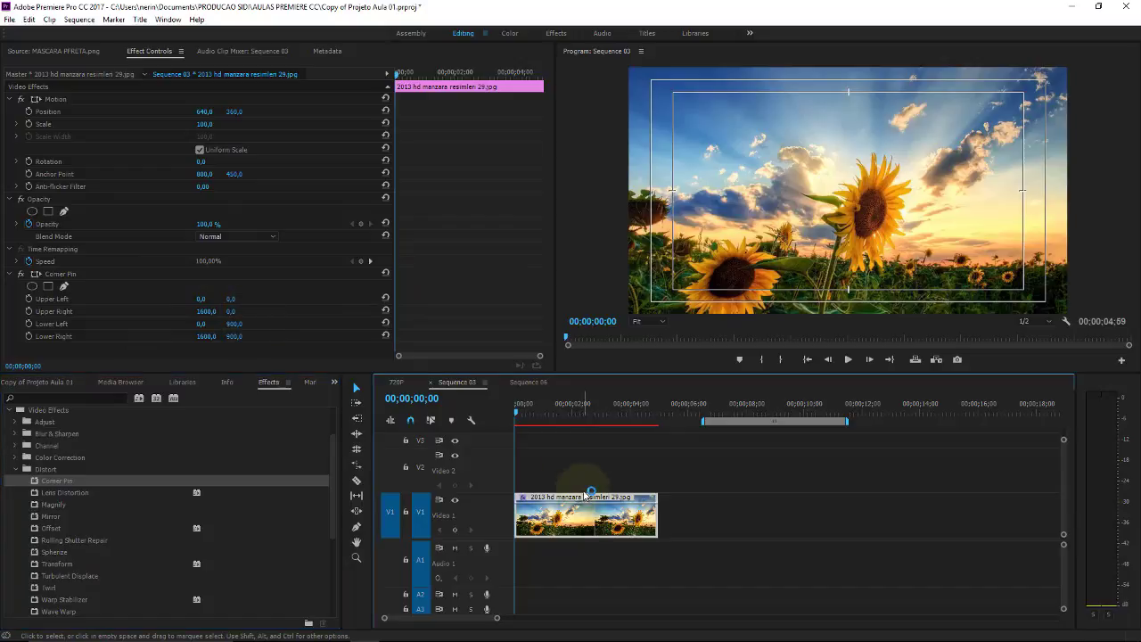
{"action": "mouse_move", "coordinate": [201, 298]}
{"action": "left_mouse_down"}
{"action": "mouse_move", "coordinate": [515, 250]}
{"action": "mouse_move", "coordinate": [171, 298]}
{"action": "mouse_move", "coordinate": [343, 337]}
{"action": "mouse_move", "coordinate": [215, 303]}
{"action": "mouse_move", "coordinate": [530, 303]}
{"action": "mouse_move", "coordinate": [238, 312]}
{"action": "mouse_move", "coordinate": [303, 308]}
{"action": "left_mouse_up"}
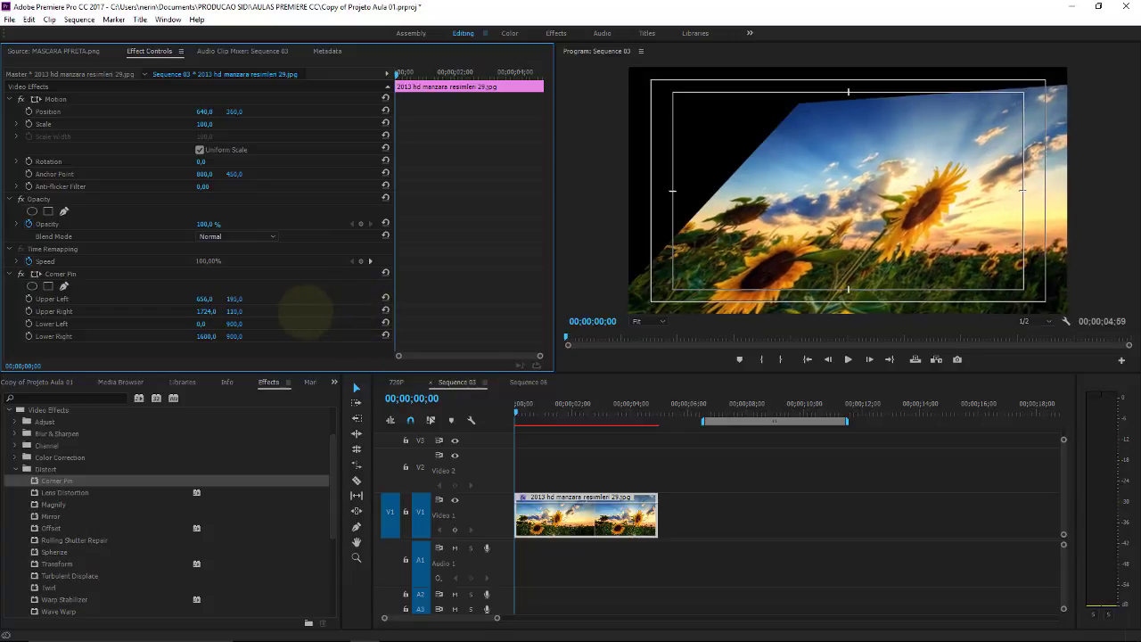
{"action": "mouse_move", "coordinate": [203, 330]}
{"action": "left_mouse_down"}
{"action": "mouse_move", "coordinate": [98, 332]}
{"action": "mouse_move", "coordinate": [388, 335]}
{"action": "mouse_move", "coordinate": [26, 365]}
{"action": "left_mouse_up"}
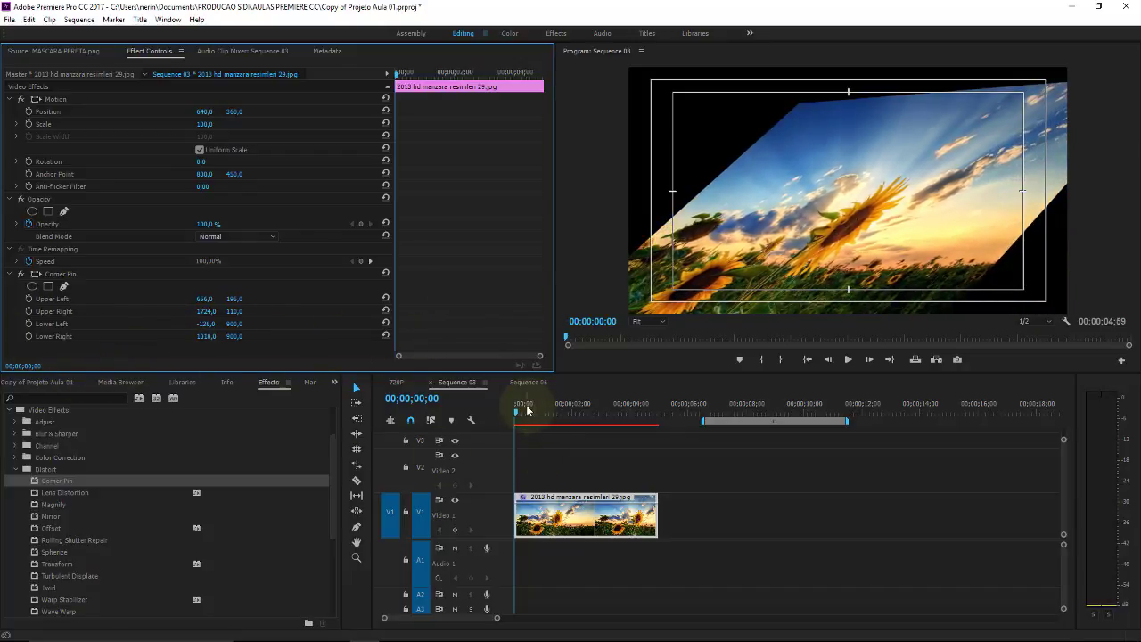
Move to 00;00;02;53, undo an accidental clip deletion, and select the Corner Pin effect
{"action": "left_click_drag", "start_coordinate": [527, 409], "coordinate": [597, 405]}
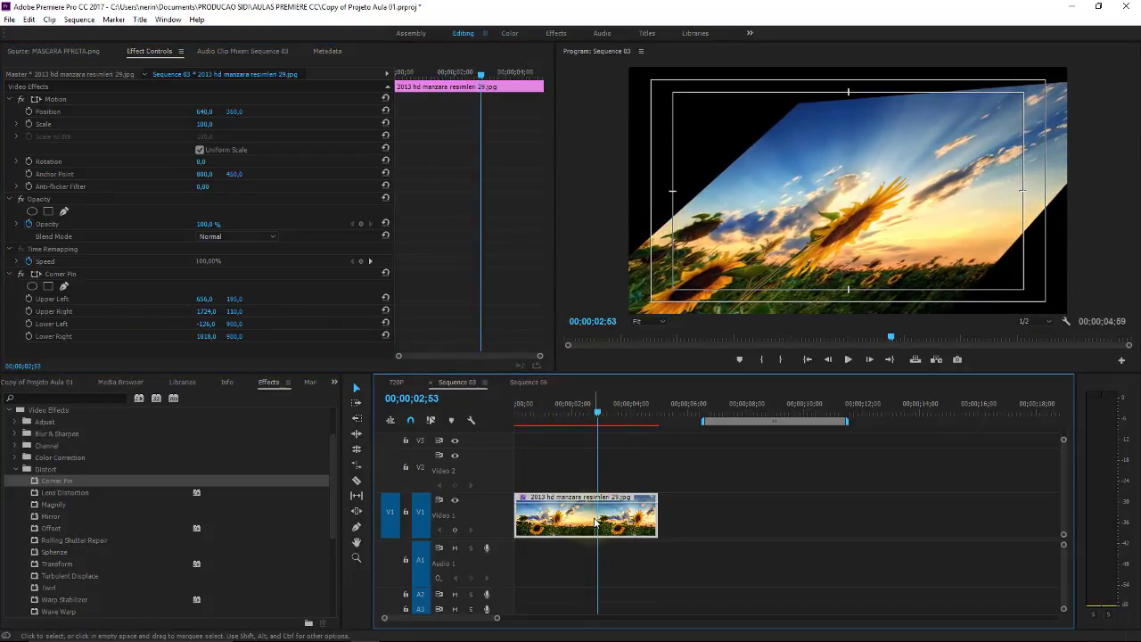
{"action": "key", "text": "Delete"}
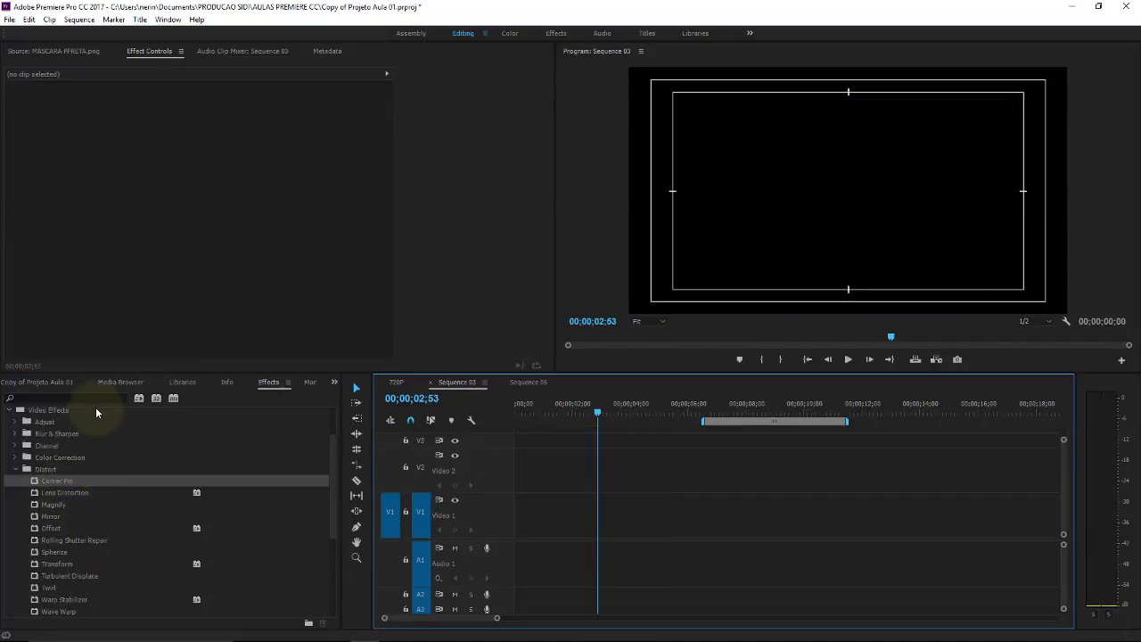
{"action": "key", "text": "ctrl+z"}
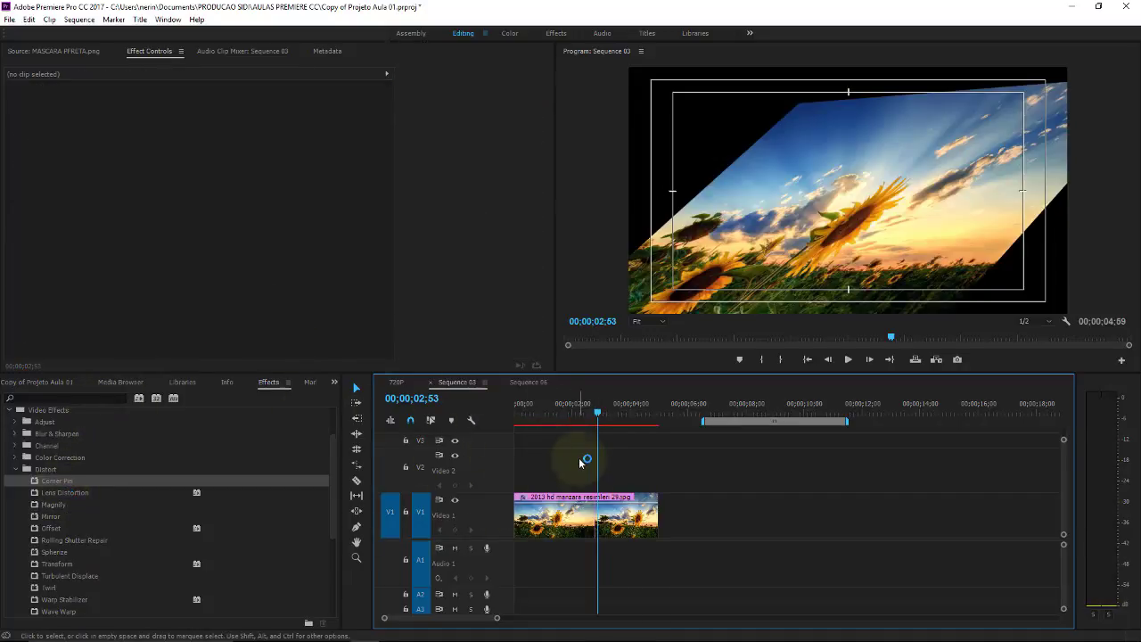
{"action": "left_click", "coordinate": [595, 514]}
{"action": "left_click", "coordinate": [59, 273]}
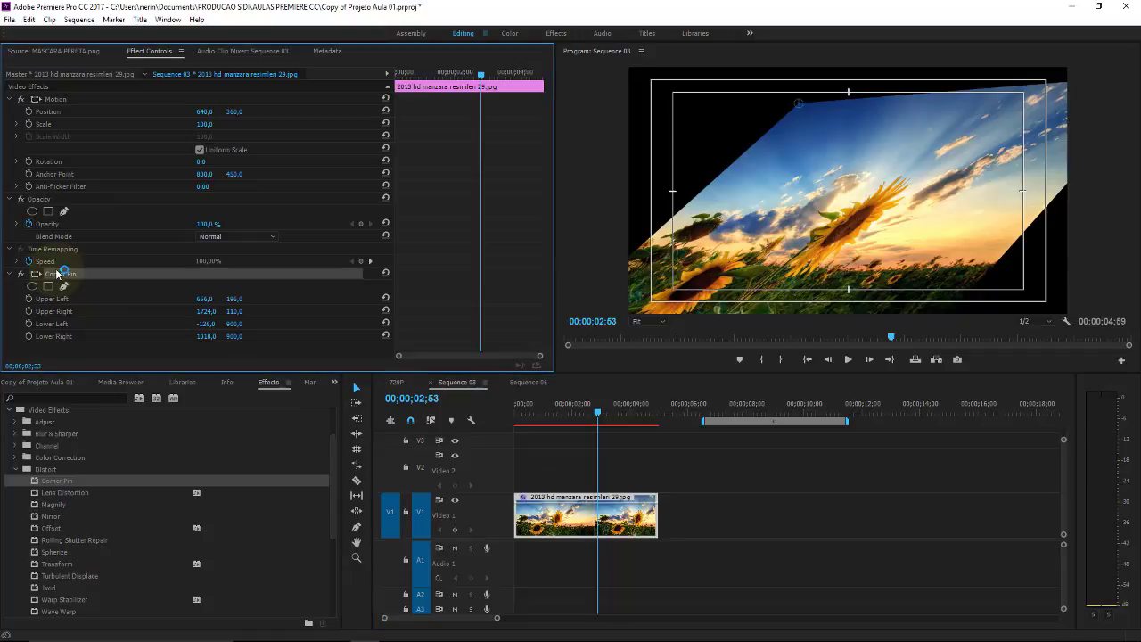
Replace Corner Pin with Lens Distortion on the sunflower clip and return to the sequence start
{"action": "key", "text": "Delete"}
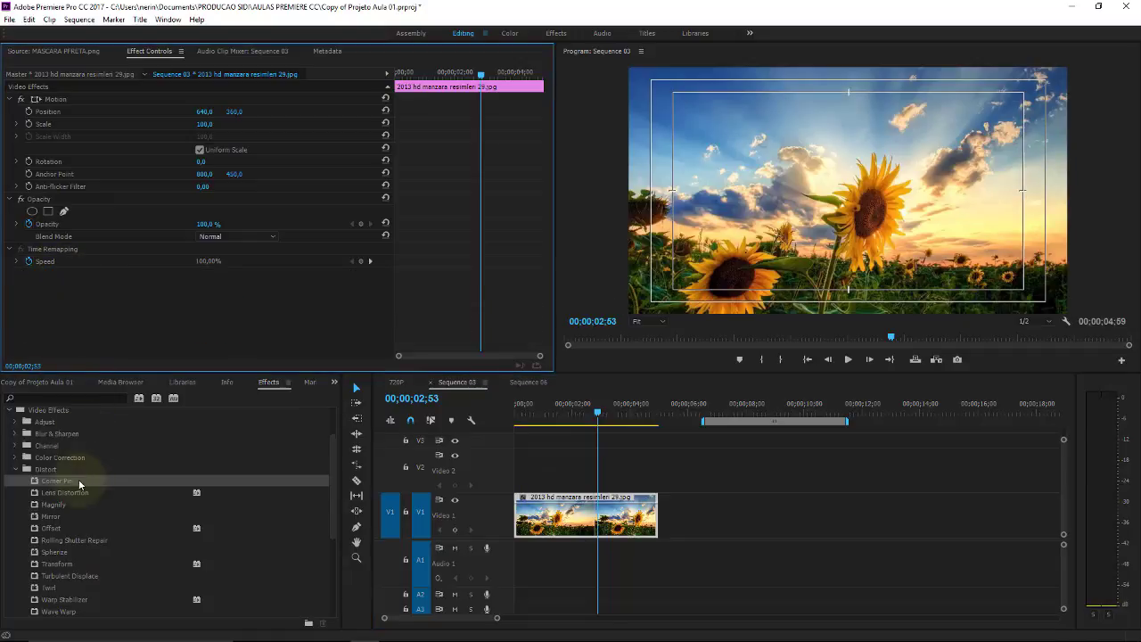
{"action": "left_click_drag", "start_coordinate": [75, 497], "coordinate": [566, 521]}
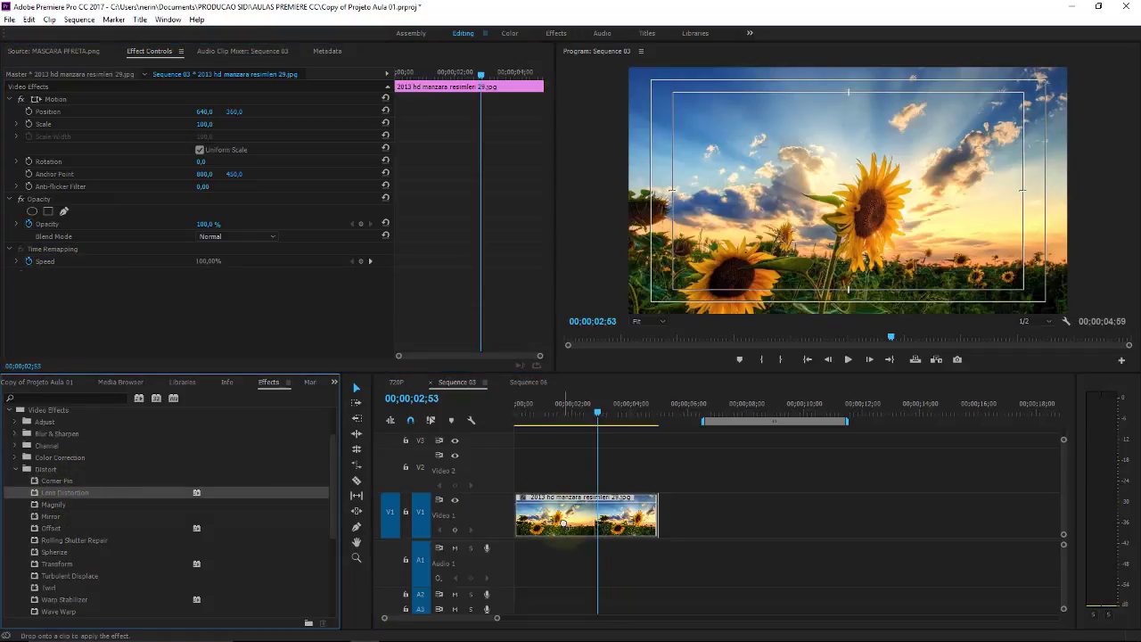
{"action": "left_click_drag", "start_coordinate": [580, 412], "coordinate": [498, 411]}
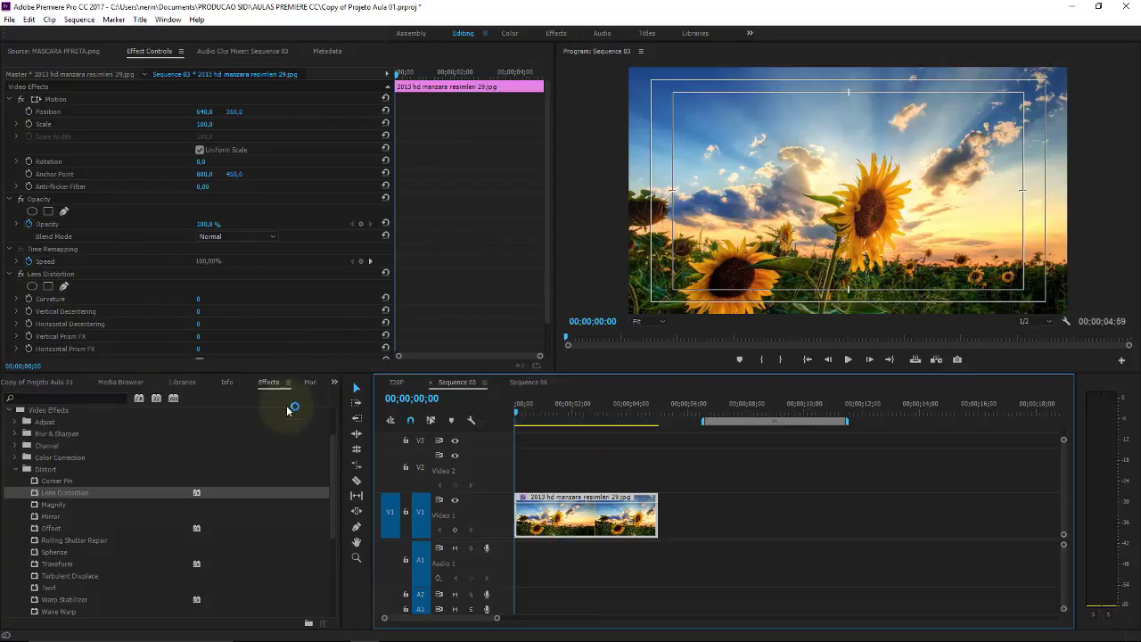
Adjust Lens Distortion Curvature and Vertical Decentering, then select the effect
{"action": "mouse_move", "coordinate": [199, 299]}
{"action": "left_mouse_down"}
{"action": "mouse_move", "coordinate": [169, 304]}
{"action": "mouse_move", "coordinate": [253, 305]}
{"action": "mouse_move", "coordinate": [236, 314]}
{"action": "mouse_move", "coordinate": [278, 293]}
{"action": "mouse_move", "coordinate": [183, 283]}
{"action": "mouse_move", "coordinate": [132, 299]}
{"action": "mouse_move", "coordinate": [198, 286]}
{"action": "mouse_move", "coordinate": [257, 291]}
{"action": "left_mouse_up"}
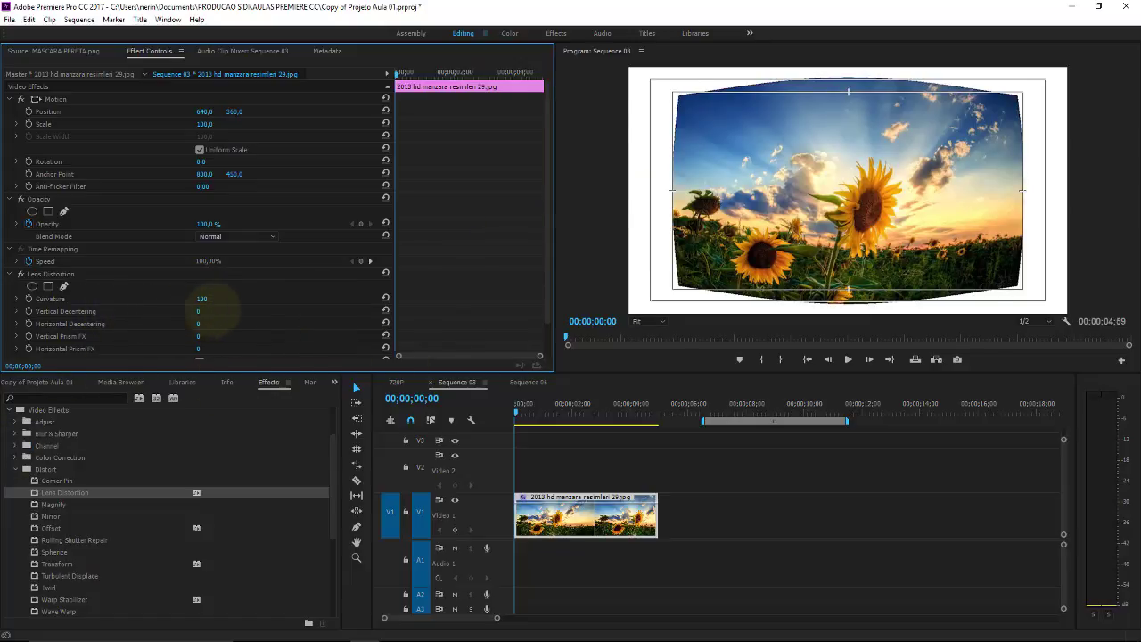
{"action": "mouse_move", "coordinate": [214, 310]}
{"action": "left_mouse_down"}
{"action": "mouse_move", "coordinate": [241, 306]}
{"action": "mouse_move", "coordinate": [140, 305]}
{"action": "mouse_move", "coordinate": [199, 300]}
{"action": "mouse_move", "coordinate": [203, 313]}
{"action": "mouse_move", "coordinate": [161, 318]}
{"action": "mouse_move", "coordinate": [242, 313]}
{"action": "mouse_move", "coordinate": [178, 312]}
{"action": "mouse_move", "coordinate": [217, 306]}
{"action": "mouse_move", "coordinate": [229, 325]}
{"action": "mouse_move", "coordinate": [170, 324]}
{"action": "mouse_move", "coordinate": [224, 324]}
{"action": "mouse_move", "coordinate": [198, 320]}
{"action": "mouse_move", "coordinate": [214, 349]}
{"action": "left_mouse_up"}
{"action": "scroll", "coordinate": [546, 223], "scroll_direction": "down", "scroll_amount": 2}
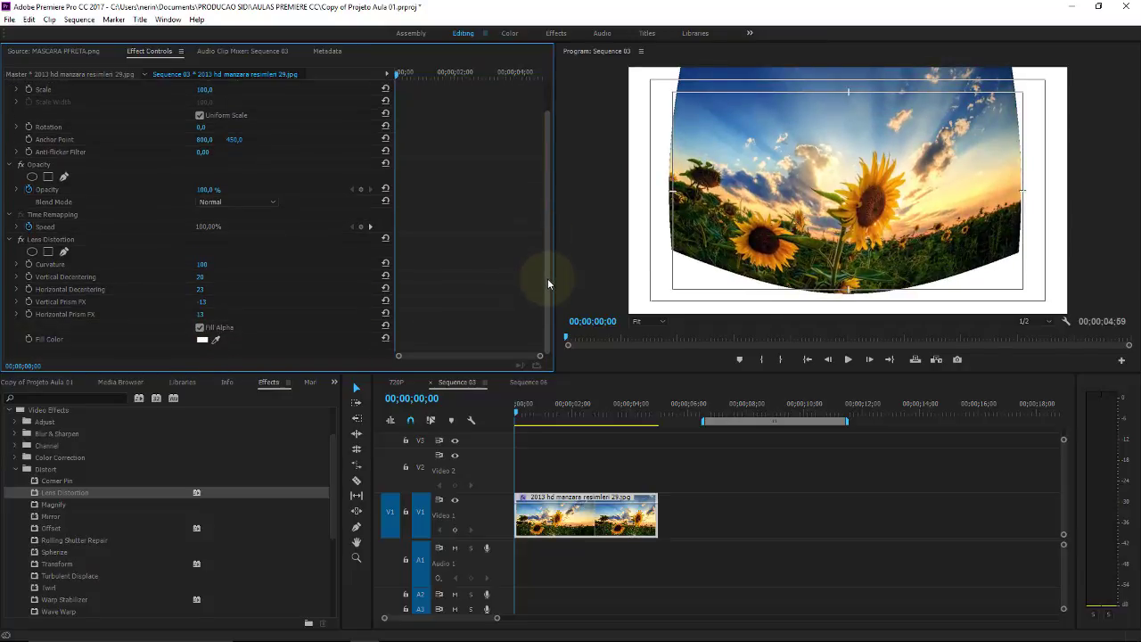
{"action": "left_click", "coordinate": [60, 238]}
Swap Lens Distortion for Magnify on the sunflower clip and save the project
{"action": "key", "text": "Delete"}
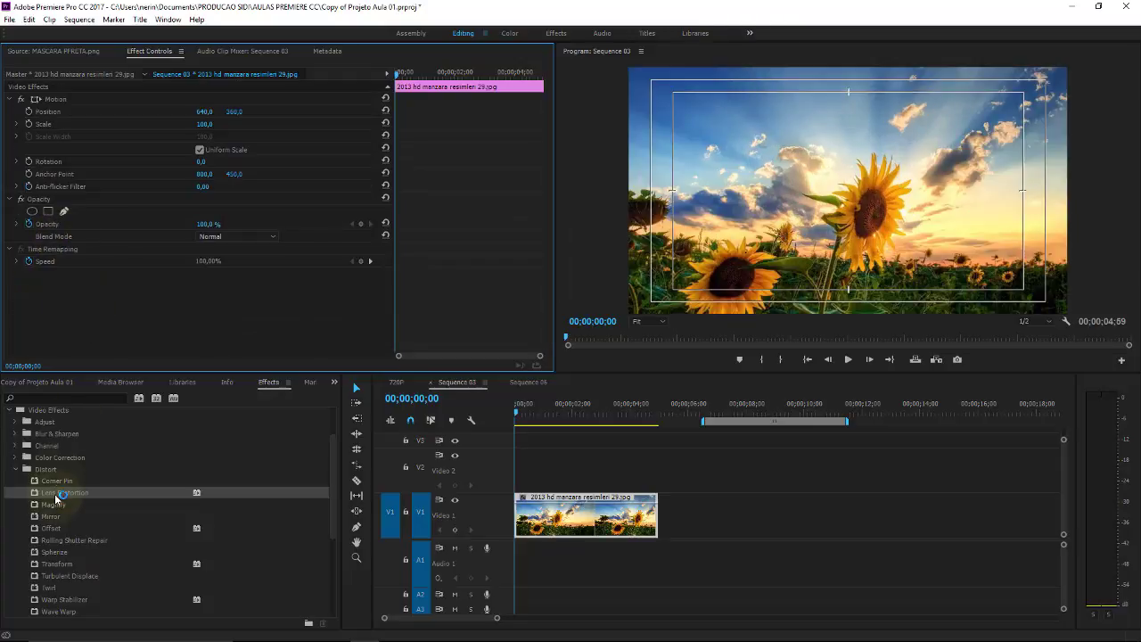
{"action": "left_click", "coordinate": [56, 505]}
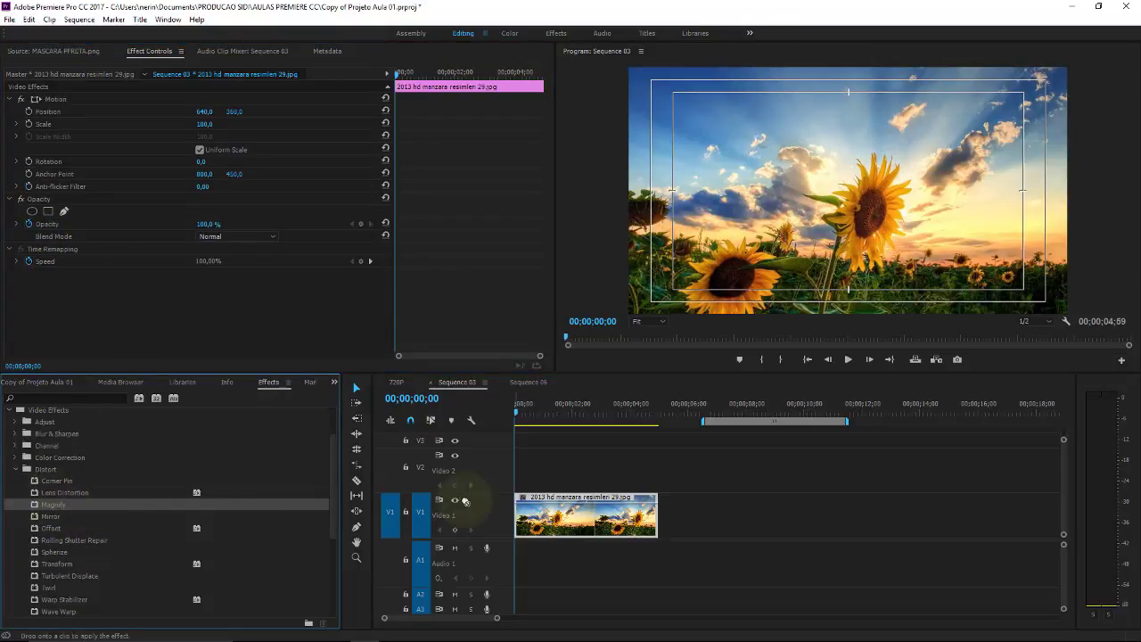
{"action": "left_click_drag", "start_coordinate": [56, 505], "coordinate": [579, 515]}
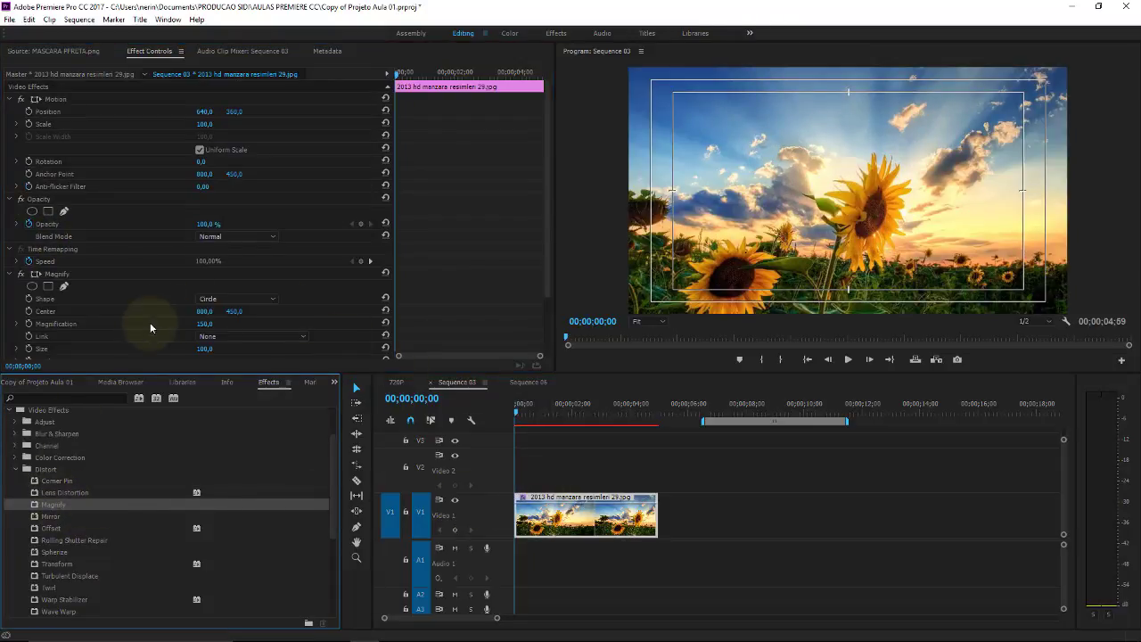
{"action": "key", "text": "ctrl+s"}
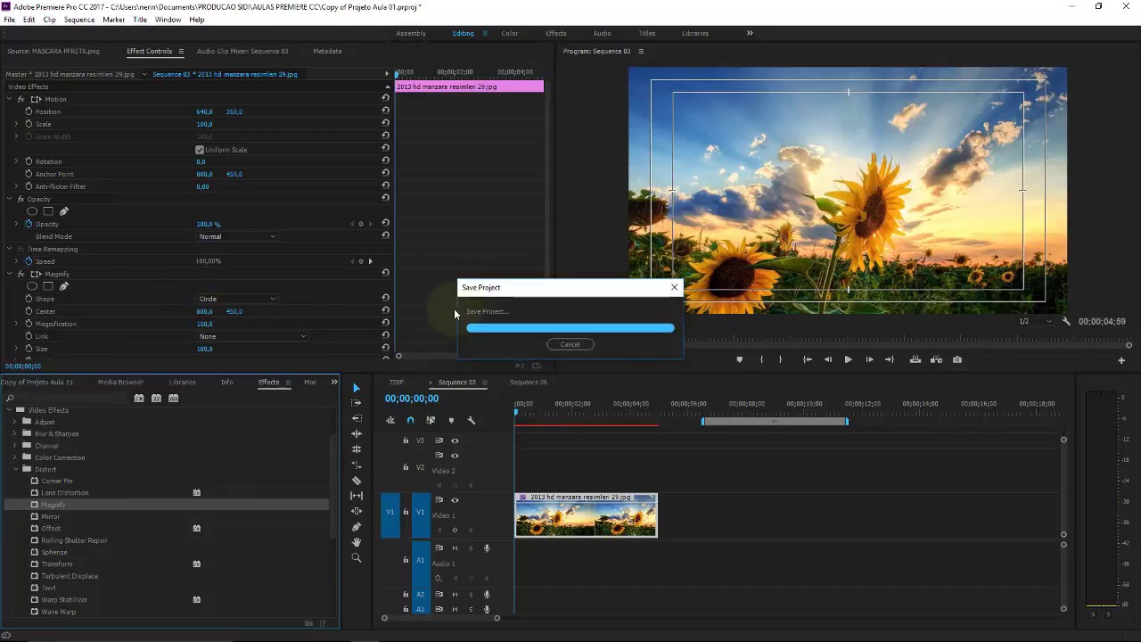
Set Magnify size to 253, reposition its centre, and try Square before returning to Circle
{"action": "left_click_drag", "start_coordinate": [210, 347], "coordinate": [315, 328]}
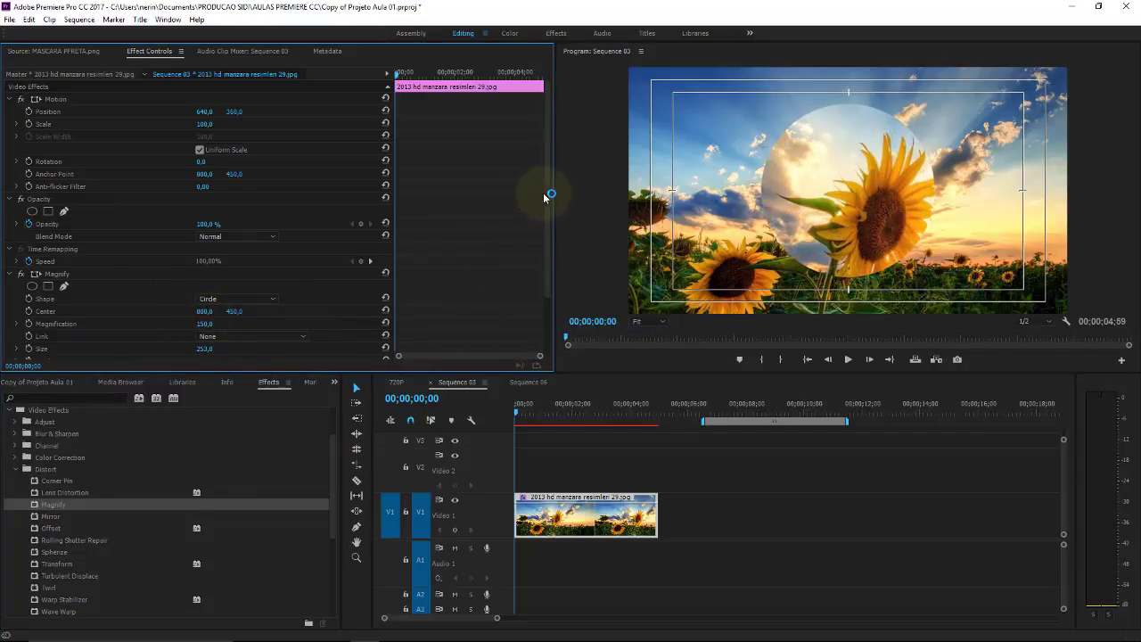
{"action": "left_click_drag", "start_coordinate": [546, 196], "coordinate": [547, 250]}
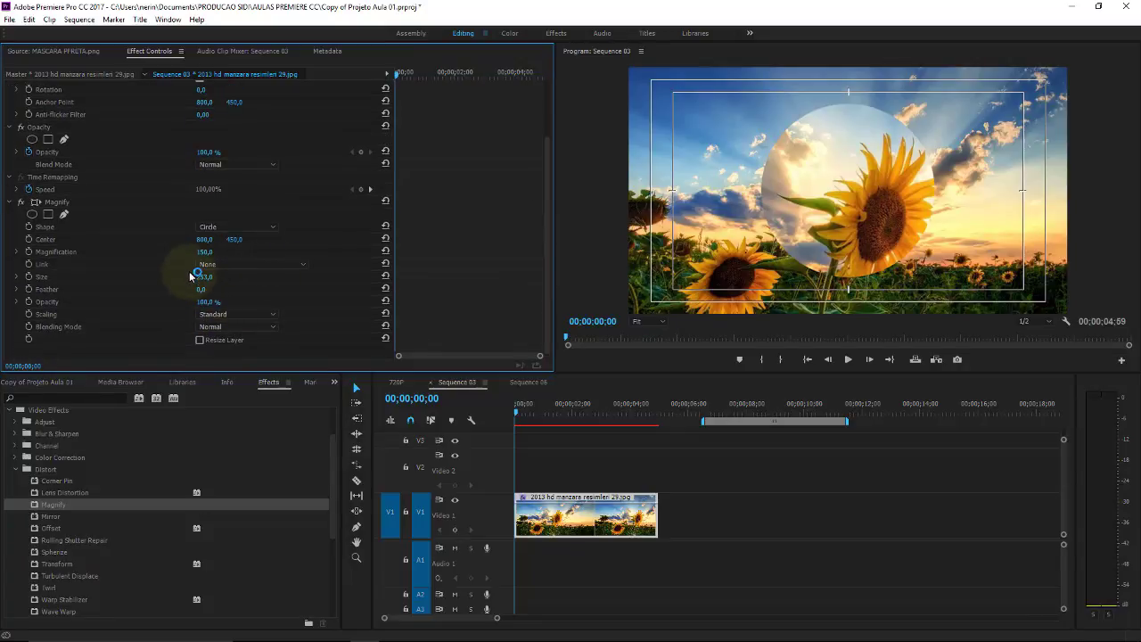
{"action": "left_click_drag", "start_coordinate": [204, 239], "coordinate": [624, 238]}
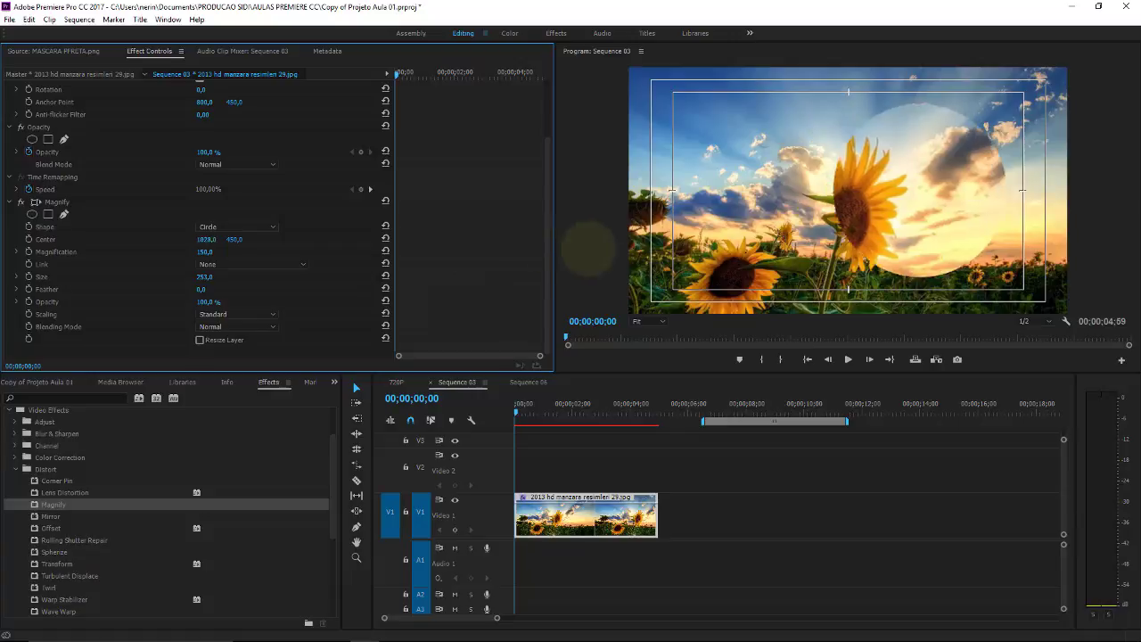
{"action": "mouse_move", "coordinate": [214, 239]}
{"action": "left_mouse_down"}
{"action": "mouse_move", "coordinate": [204, 237]}
{"action": "mouse_move", "coordinate": [437, 241]}
{"action": "mouse_move", "coordinate": [388, 239]}
{"action": "left_mouse_up"}
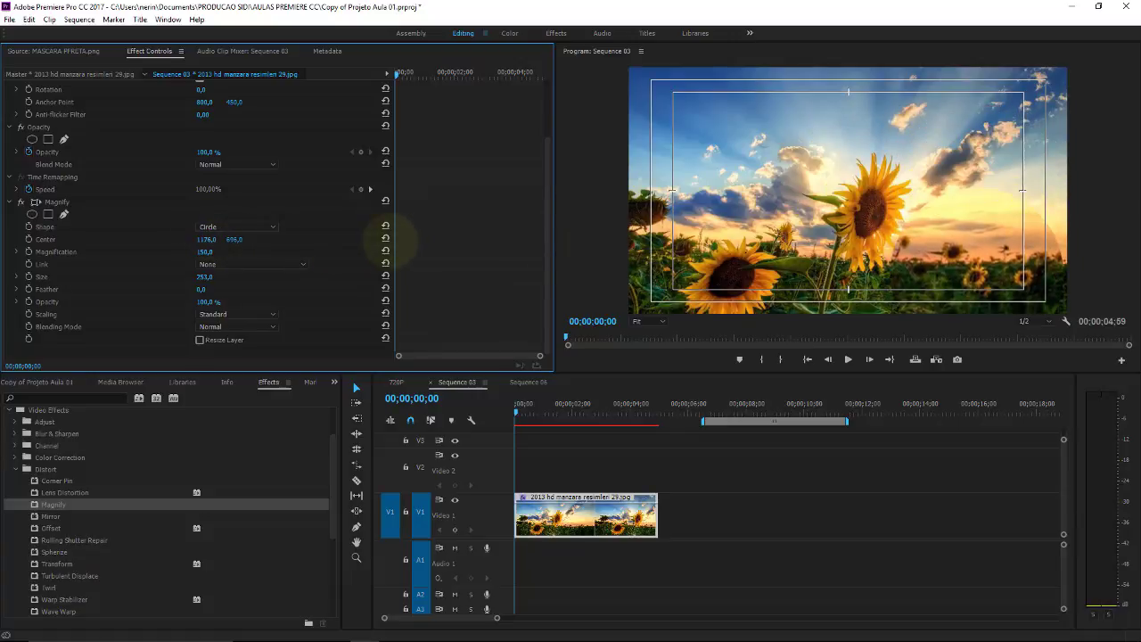
{"action": "left_click_drag", "start_coordinate": [204, 239], "coordinate": [132, 263]}
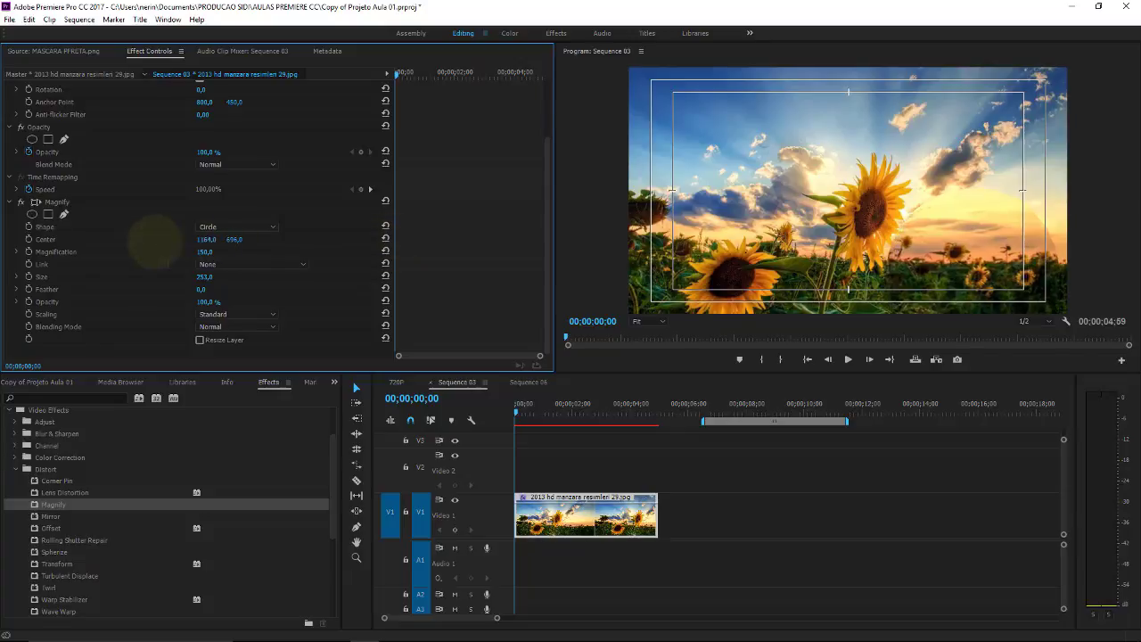
{"action": "mouse_move", "coordinate": [212, 258]}
{"action": "left_mouse_down"}
{"action": "mouse_move", "coordinate": [239, 239]}
{"action": "mouse_move", "coordinate": [164, 241]}
{"action": "mouse_move", "coordinate": [236, 222]}
{"action": "mouse_move", "coordinate": [242, 232]}
{"action": "left_mouse_up"}
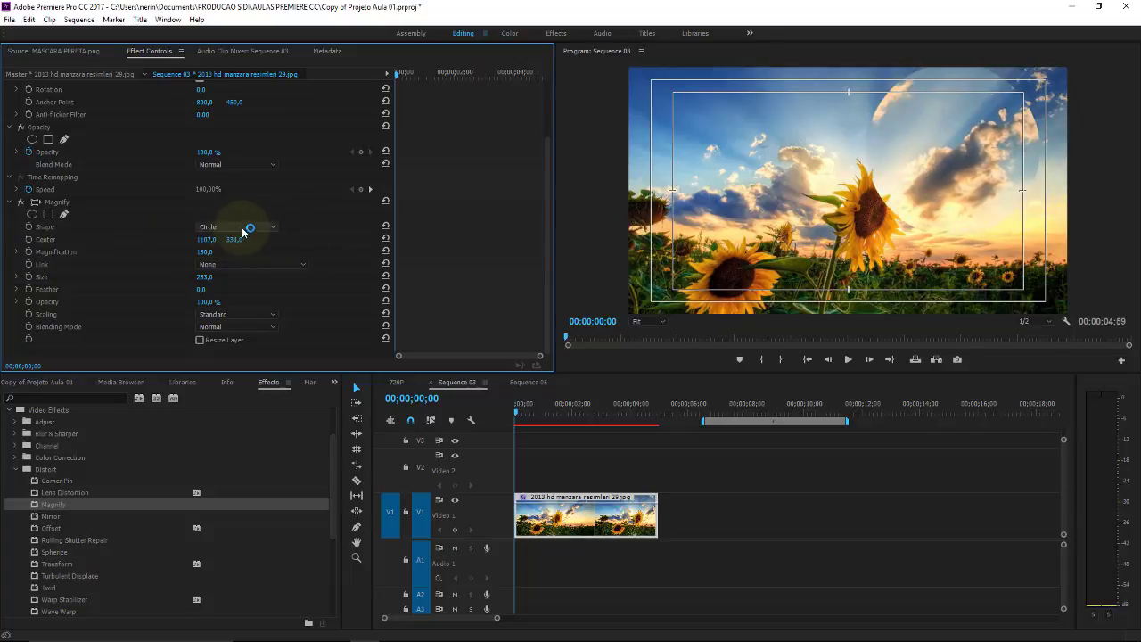
{"action": "left_click", "coordinate": [229, 253]}
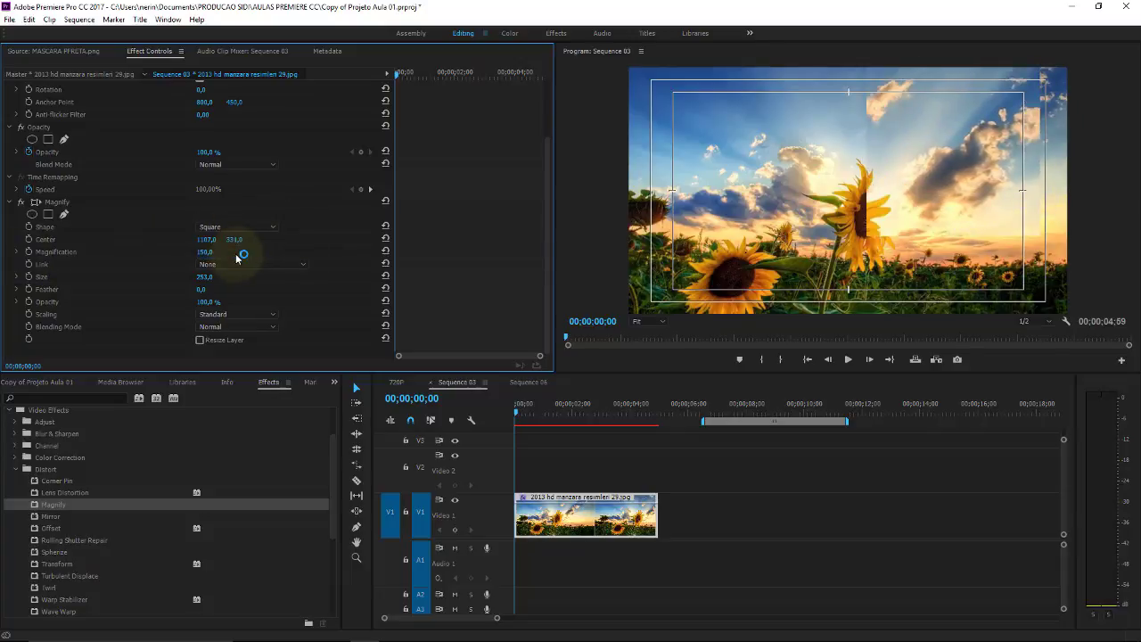
{"action": "left_click_drag", "start_coordinate": [205, 239], "coordinate": [78, 241]}
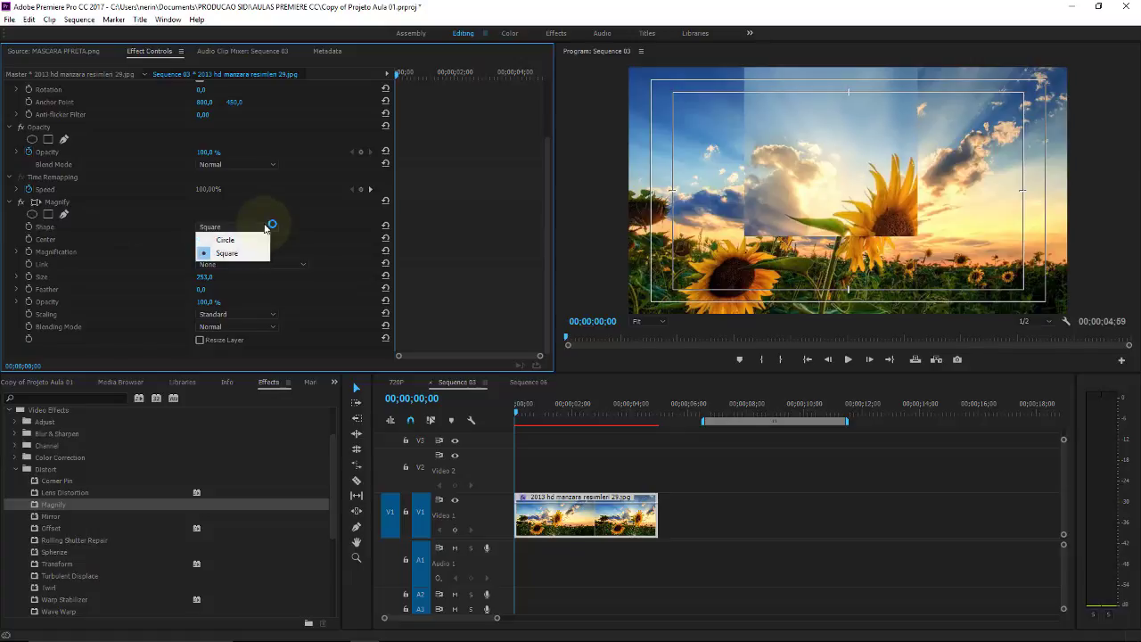
{"action": "left_click", "coordinate": [225, 239]}
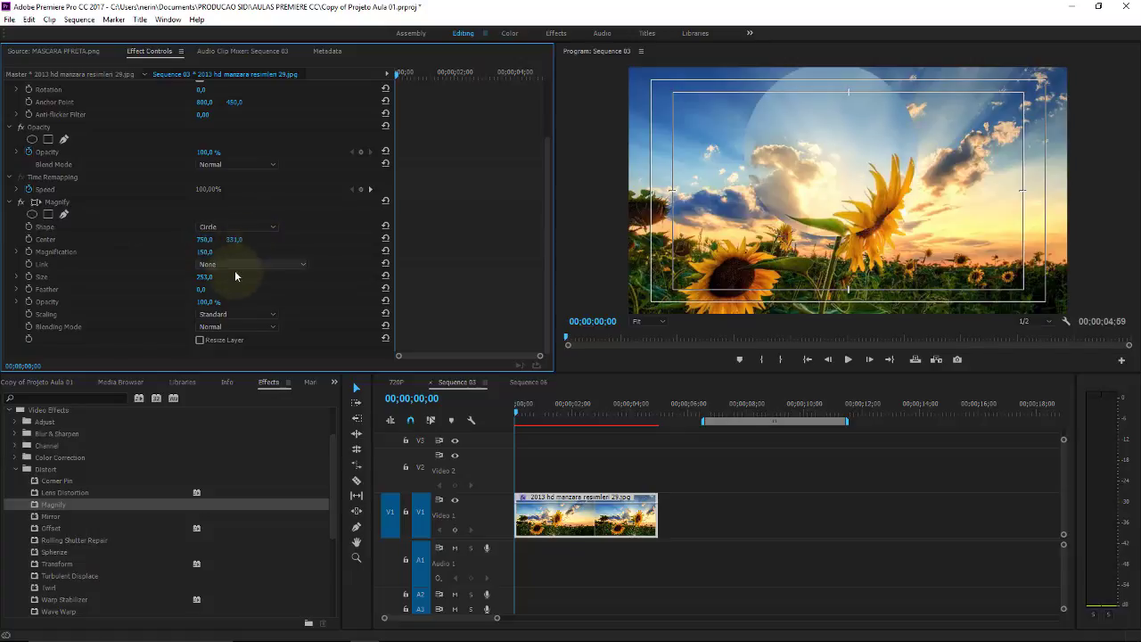
Give the magnifier feather 2, centre 923,483 and magnification 270
{"action": "left_click_drag", "start_coordinate": [228, 283], "coordinate": [242, 287]}
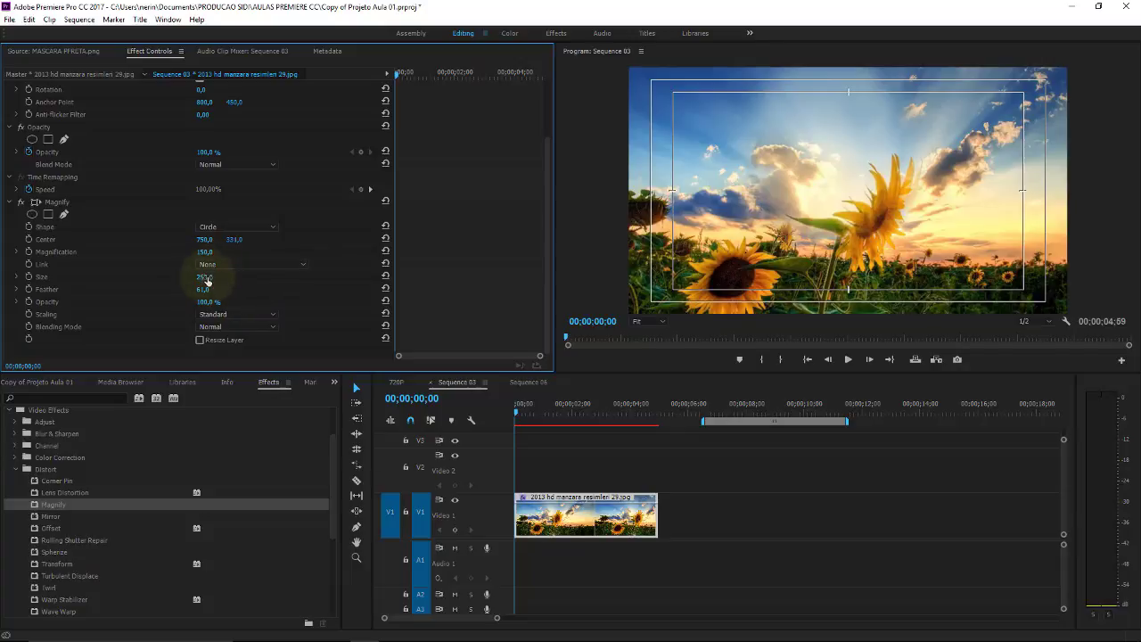
{"action": "mouse_move", "coordinate": [205, 241]}
{"action": "left_mouse_down"}
{"action": "mouse_move", "coordinate": [142, 237]}
{"action": "mouse_move", "coordinate": [152, 249]}
{"action": "mouse_move", "coordinate": [206, 252]}
{"action": "left_mouse_up"}
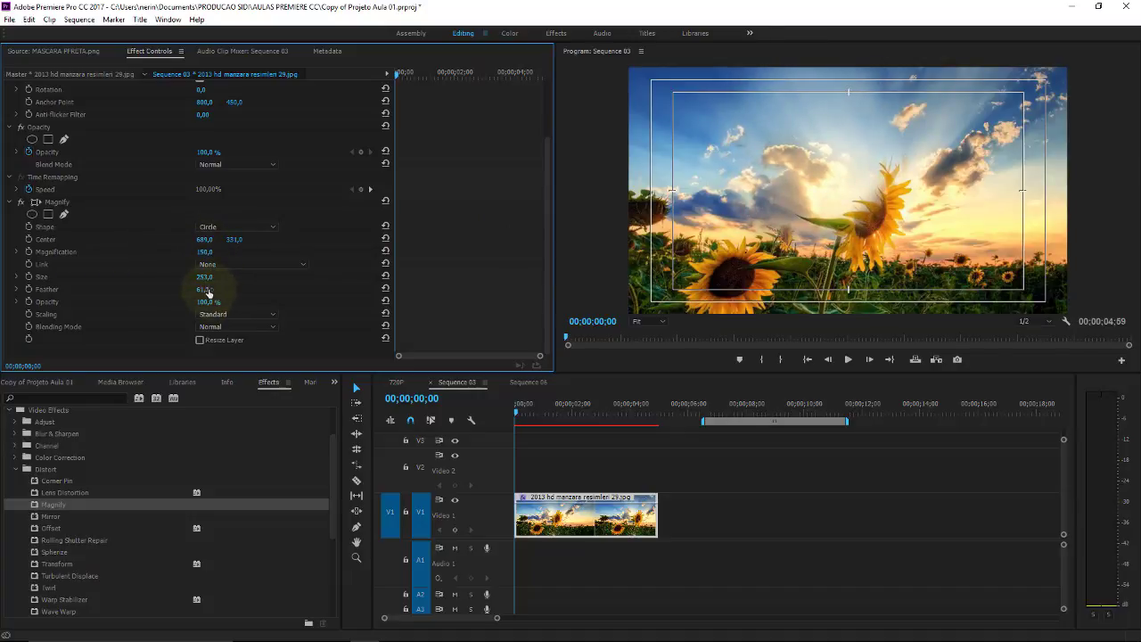
{"action": "left_click_drag", "start_coordinate": [207, 291], "coordinate": [95, 289]}
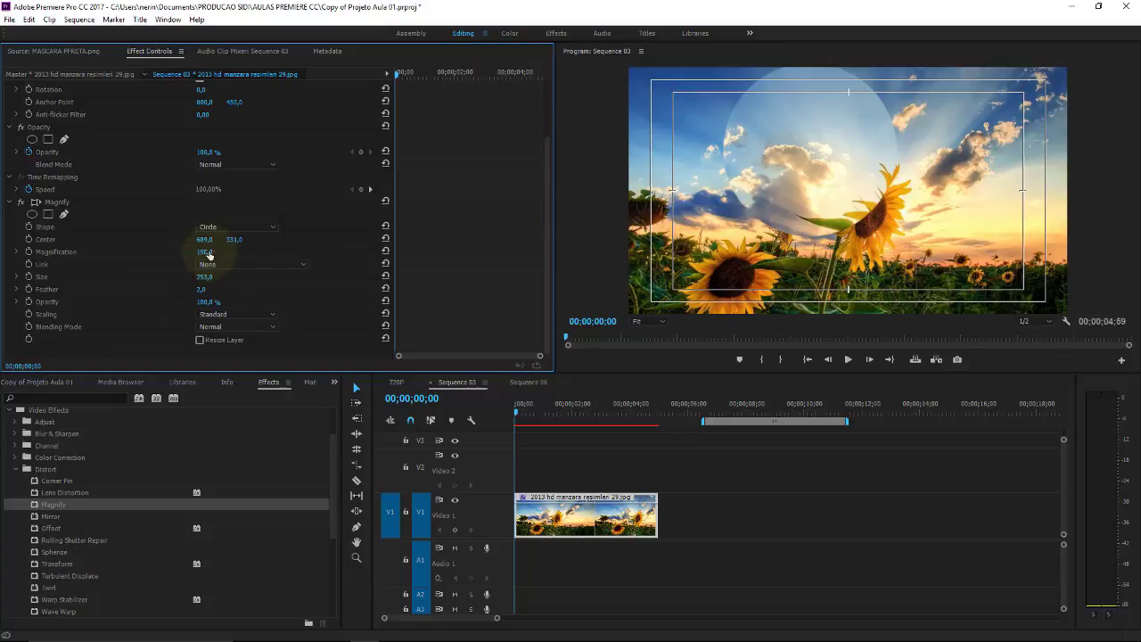
{"action": "mouse_move", "coordinate": [209, 254]}
{"action": "left_mouse_down"}
{"action": "mouse_move", "coordinate": [364, 237]}
{"action": "mouse_move", "coordinate": [267, 262]}
{"action": "mouse_move", "coordinate": [206, 242]}
{"action": "mouse_move", "coordinate": [428, 238]}
{"action": "mouse_move", "coordinate": [344, 267]}
{"action": "mouse_move", "coordinate": [226, 237]}
{"action": "mouse_move", "coordinate": [369, 234]}
{"action": "mouse_move", "coordinate": [336, 241]}
{"action": "left_mouse_up"}
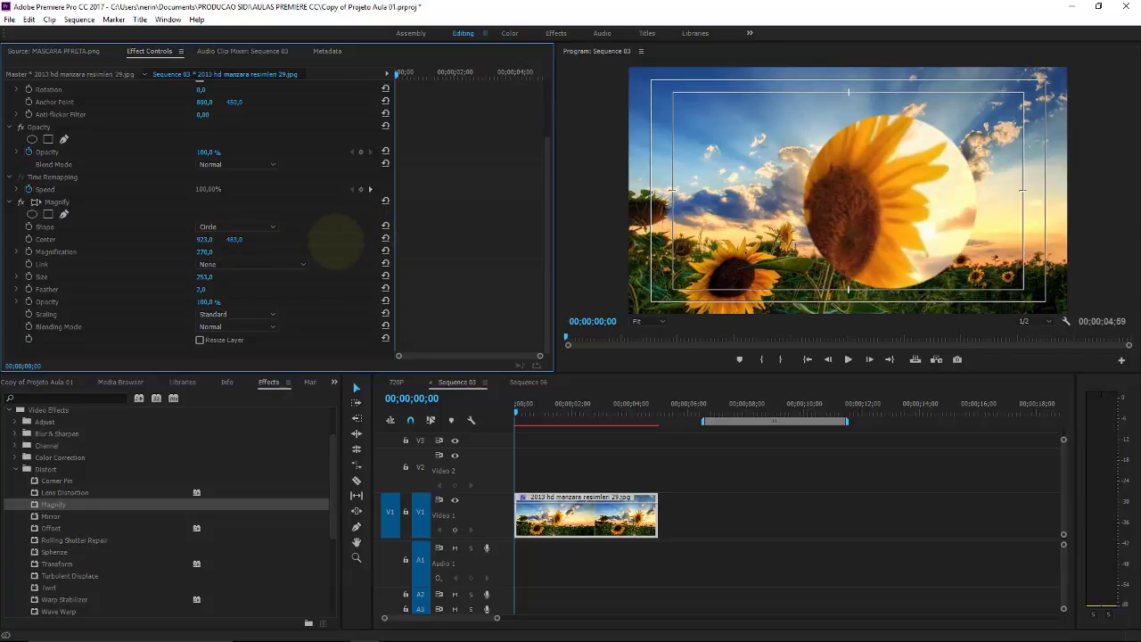
{"action": "left_click", "coordinate": [575, 518]}
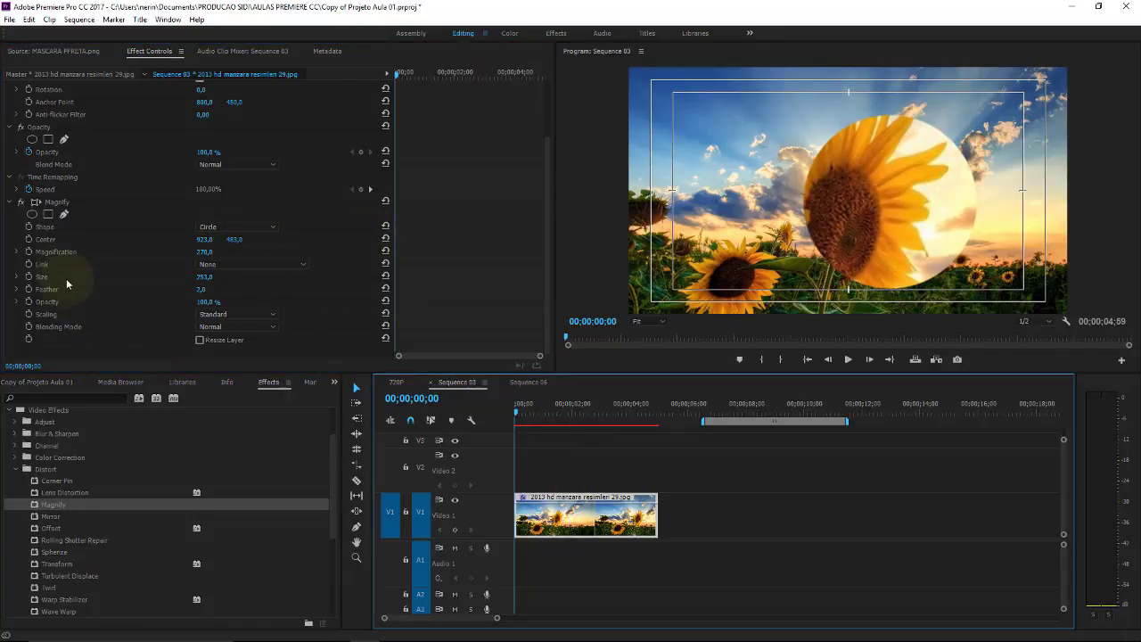
Remove Magnify from the photo and place Titulo 01 from the Videos bin on V2
{"action": "left_click", "coordinate": [51, 203]}
{"action": "key", "text": "Delete"}
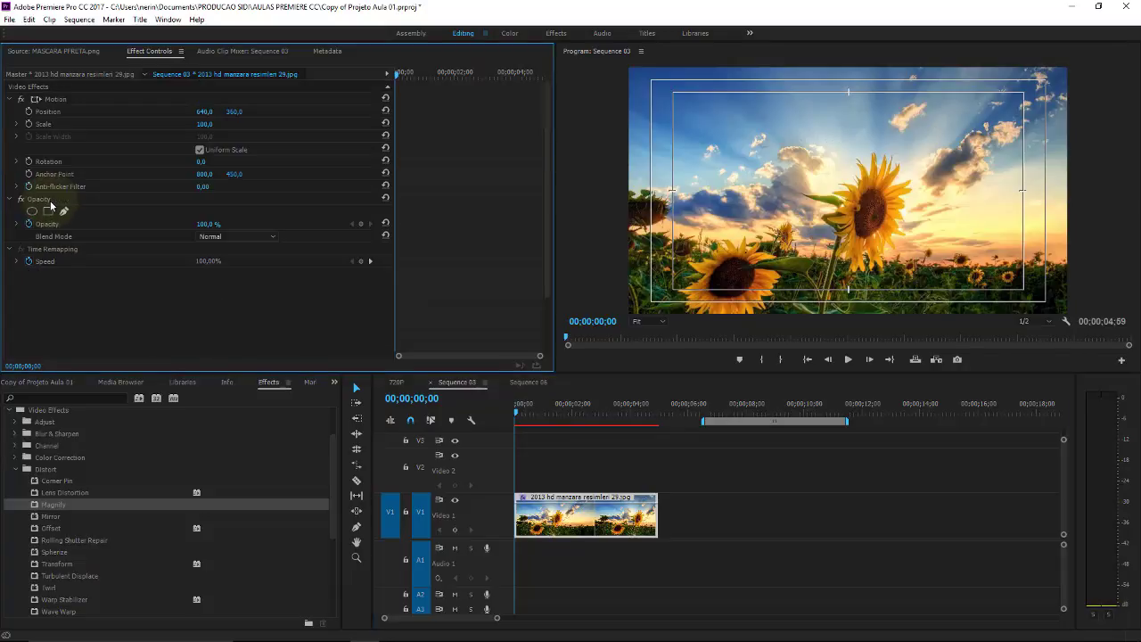
{"action": "left_click", "coordinate": [41, 384]}
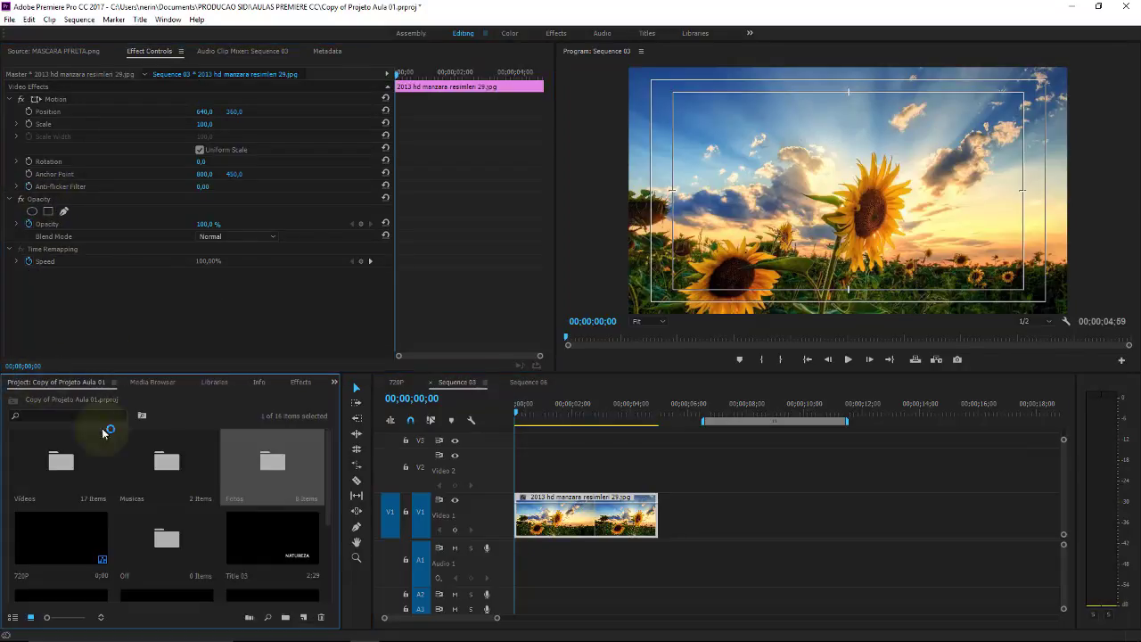
{"action": "double_click", "coordinate": [61, 459]}
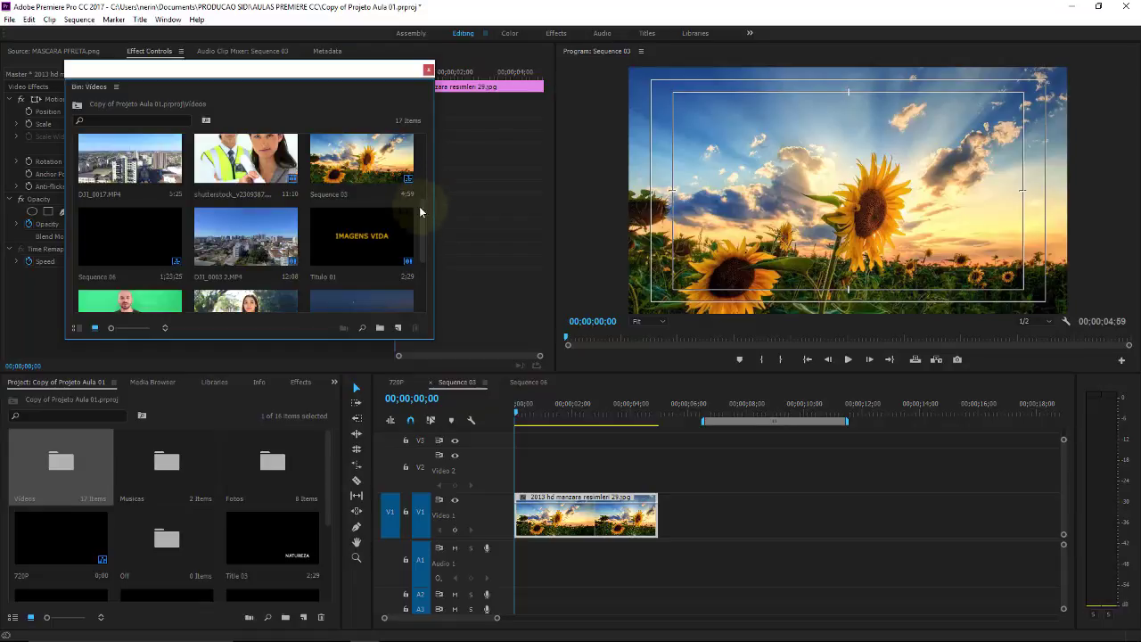
{"action": "left_click_drag", "start_coordinate": [365, 242], "coordinate": [533, 482]}
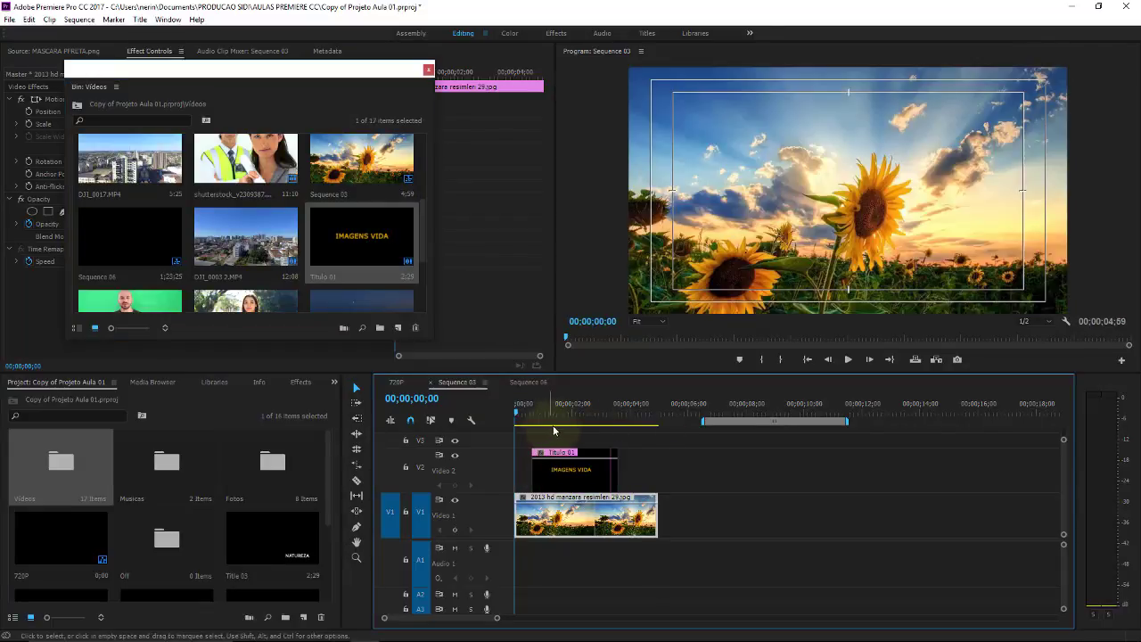
{"action": "left_click", "coordinate": [557, 410]}
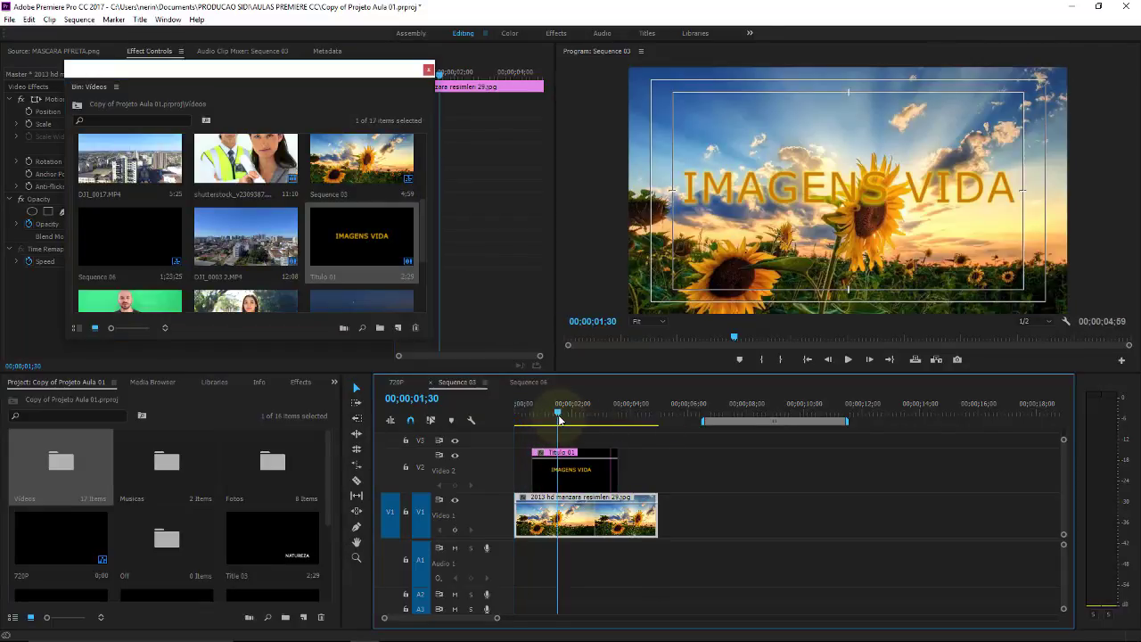
Close the Videos bin and delete the sunflower photo from V1
{"action": "left_click", "coordinate": [428, 70]}
{"action": "left_click", "coordinate": [566, 515]}
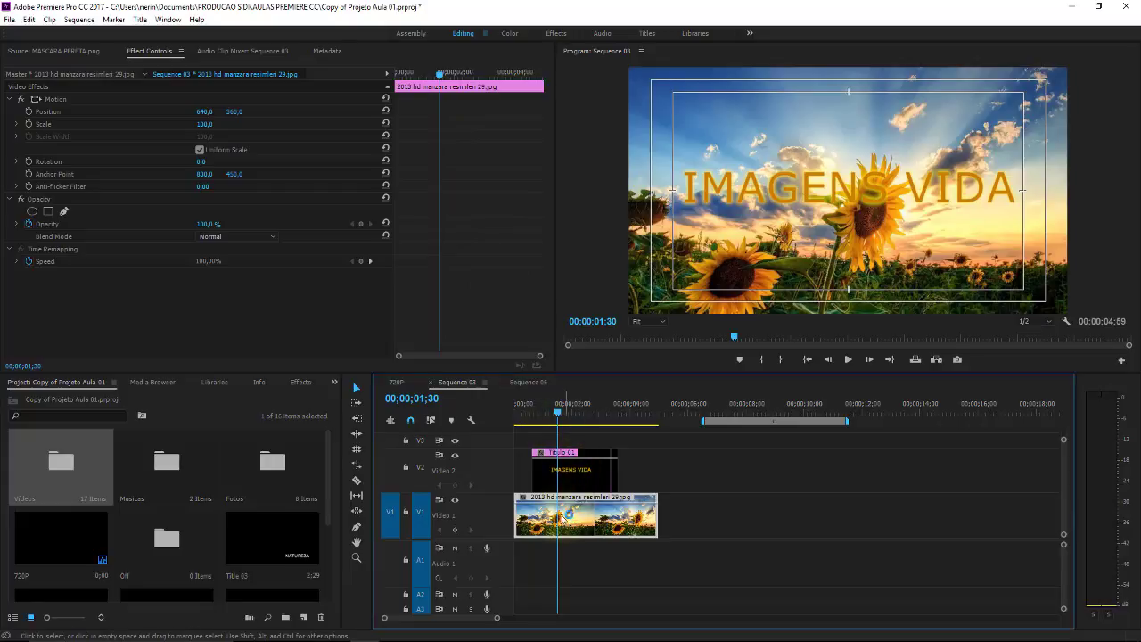
{"action": "key", "text": "Delete"}
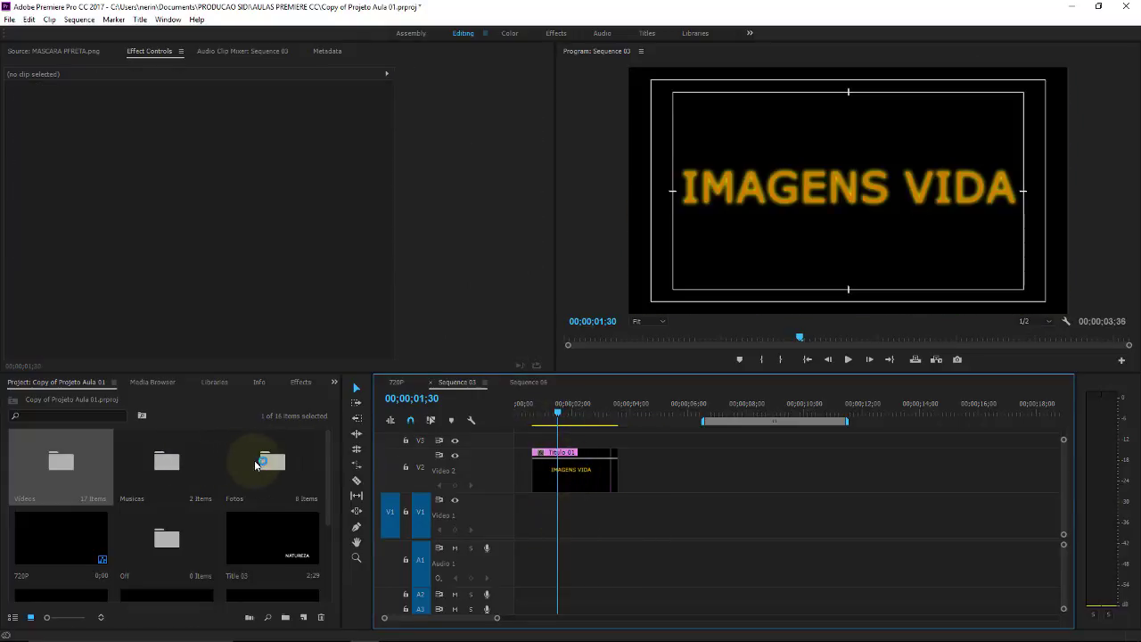
Place Autumn-Jungle-Scene-Image-for-PC.jpg from the Fotos bin on V1 under the title
{"action": "double_click", "coordinate": [265, 464]}
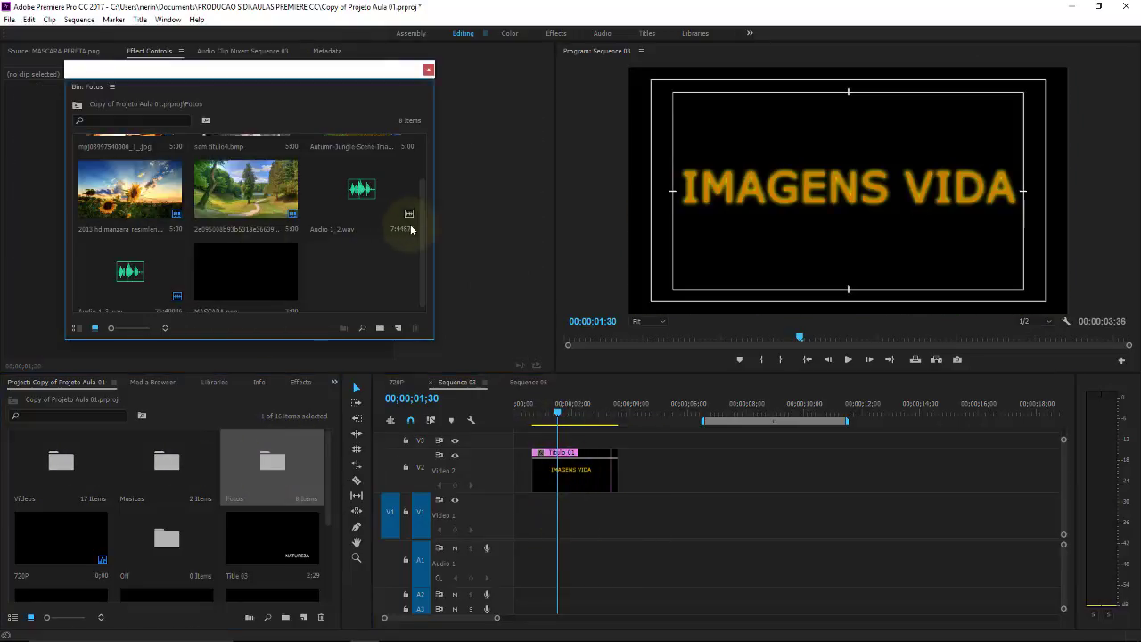
{"action": "scroll", "coordinate": [427, 207], "scroll_direction": "up", "scroll_amount": 2}
{"action": "left_click_drag", "start_coordinate": [361, 169], "coordinate": [520, 521]}
{"action": "left_click", "coordinate": [581, 477]}
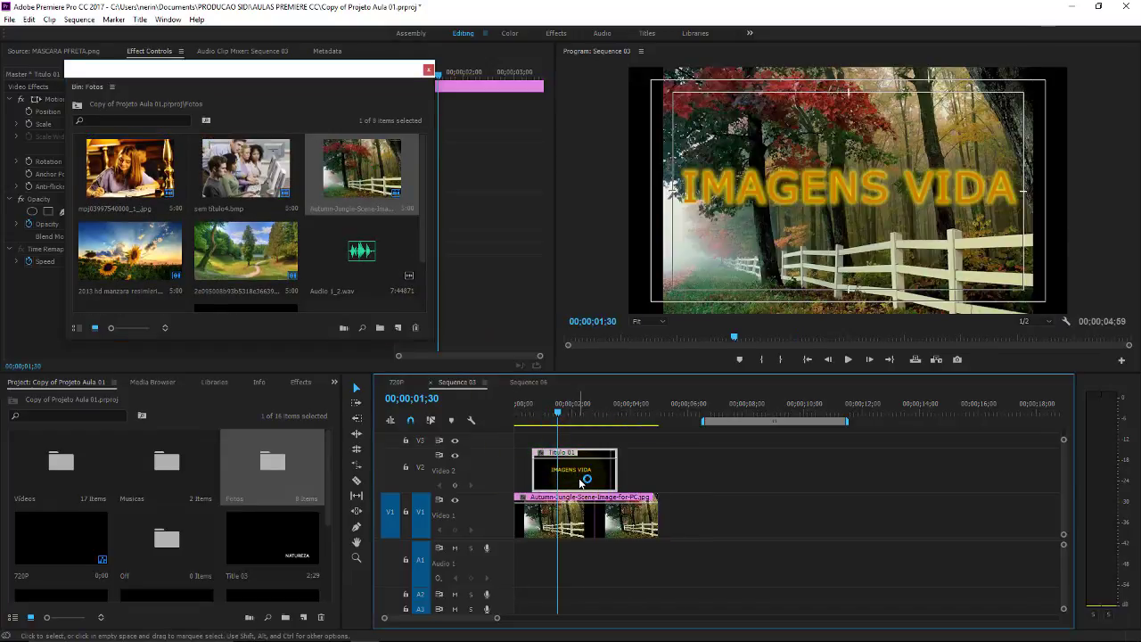
{"action": "left_click", "coordinate": [427, 69]}
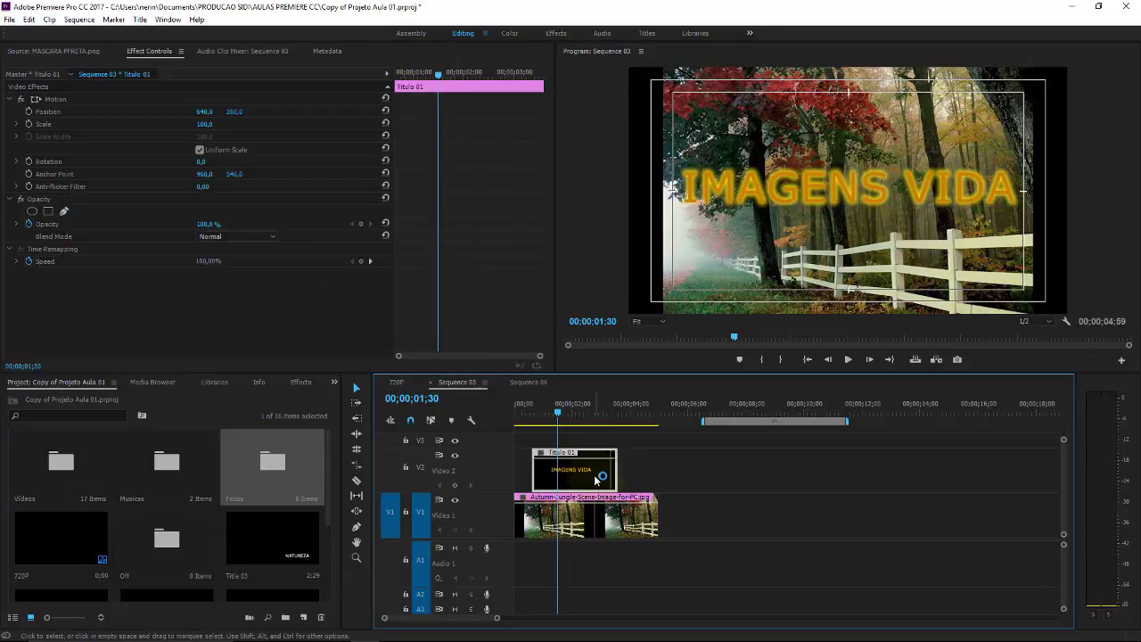
Scale the IMAGENS VIDA title to 53 and restyle it in light-blue Times New Roman with drop shadow
{"action": "left_click_drag", "start_coordinate": [214, 123], "coordinate": [175, 124]}
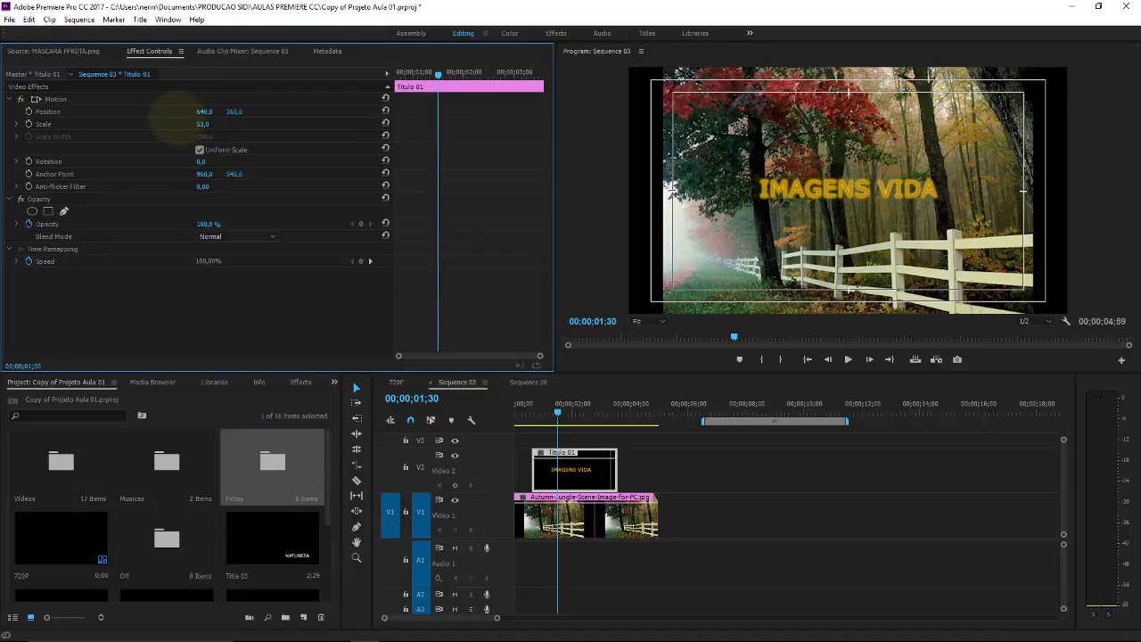
{"action": "double_click", "coordinate": [561, 468]}
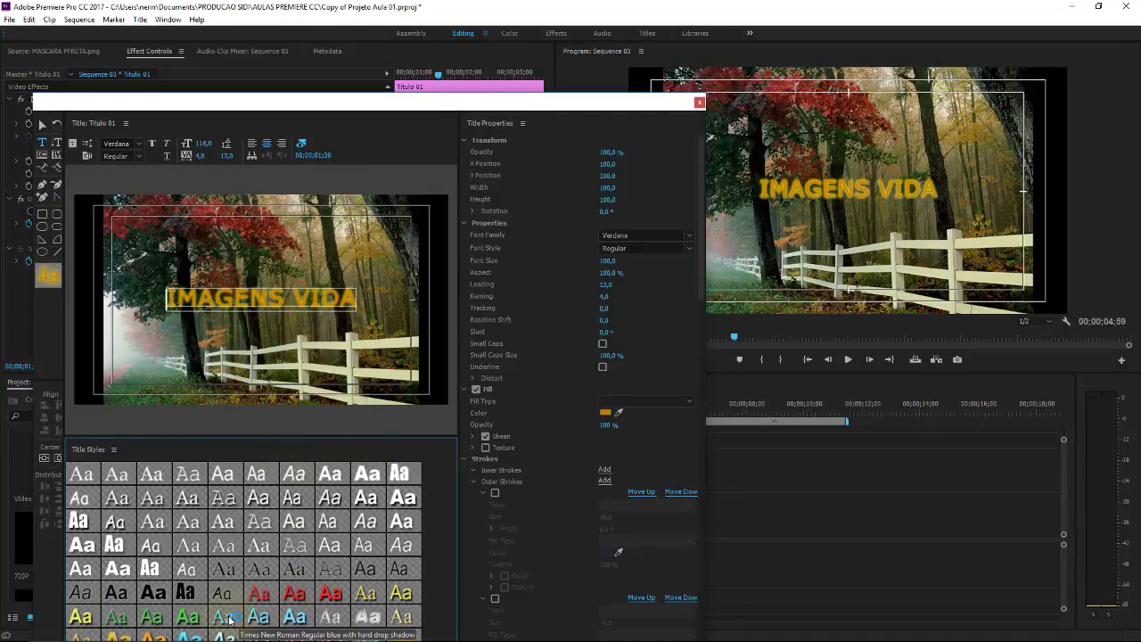
{"action": "left_click", "coordinate": [229, 619]}
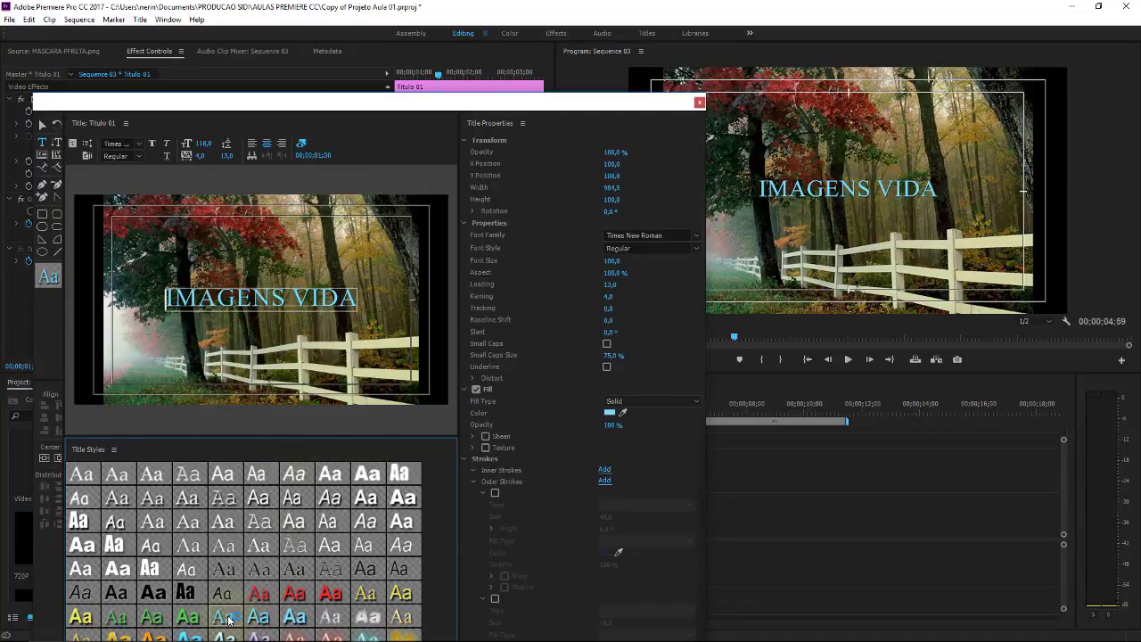
{"action": "left_click", "coordinate": [699, 103]}
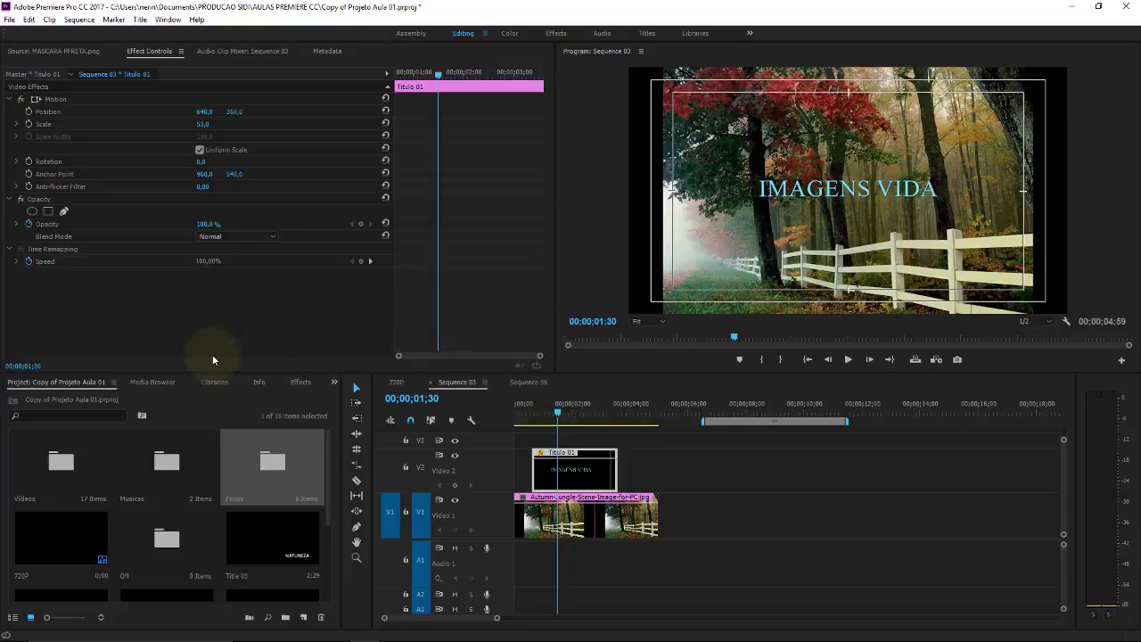
{"action": "left_click", "coordinate": [298, 383]}
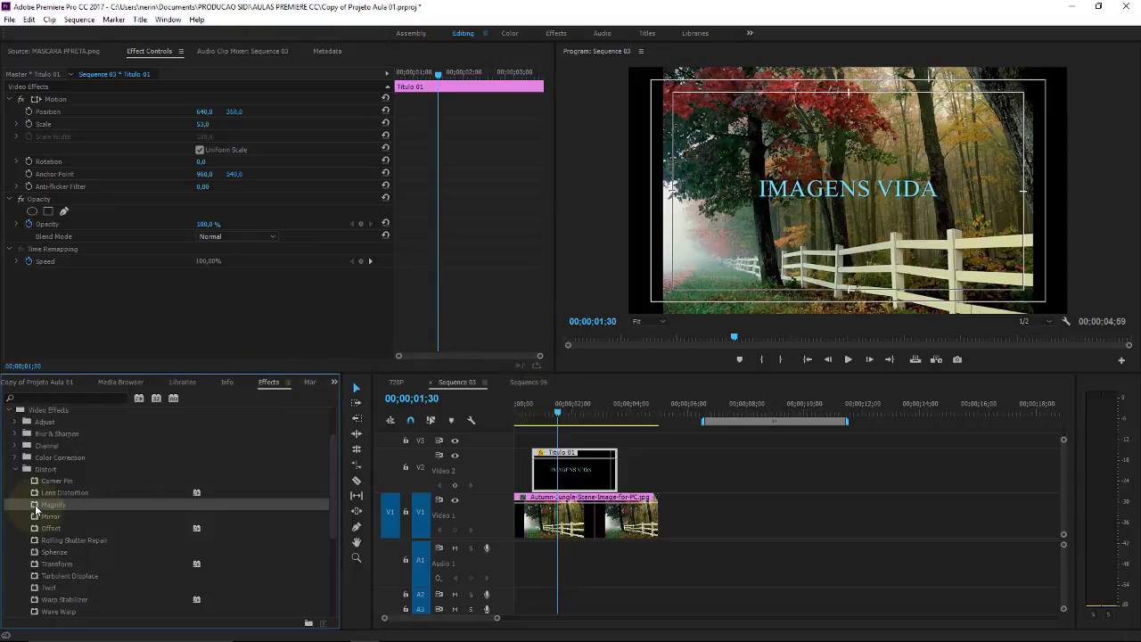
Apply Magnify to Titulo 01 with magnification 365, size 261 and centre 370,540
{"action": "left_click_drag", "start_coordinate": [518, 480], "coordinate": [570, 470]}
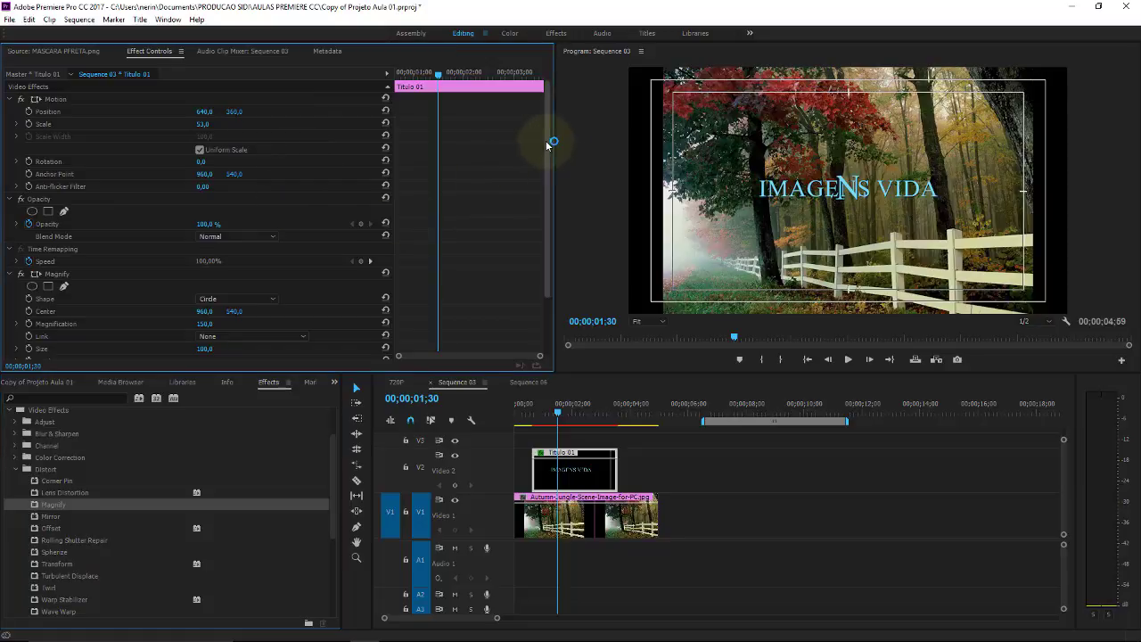
{"action": "left_click_drag", "start_coordinate": [547, 140], "coordinate": [546, 214]}
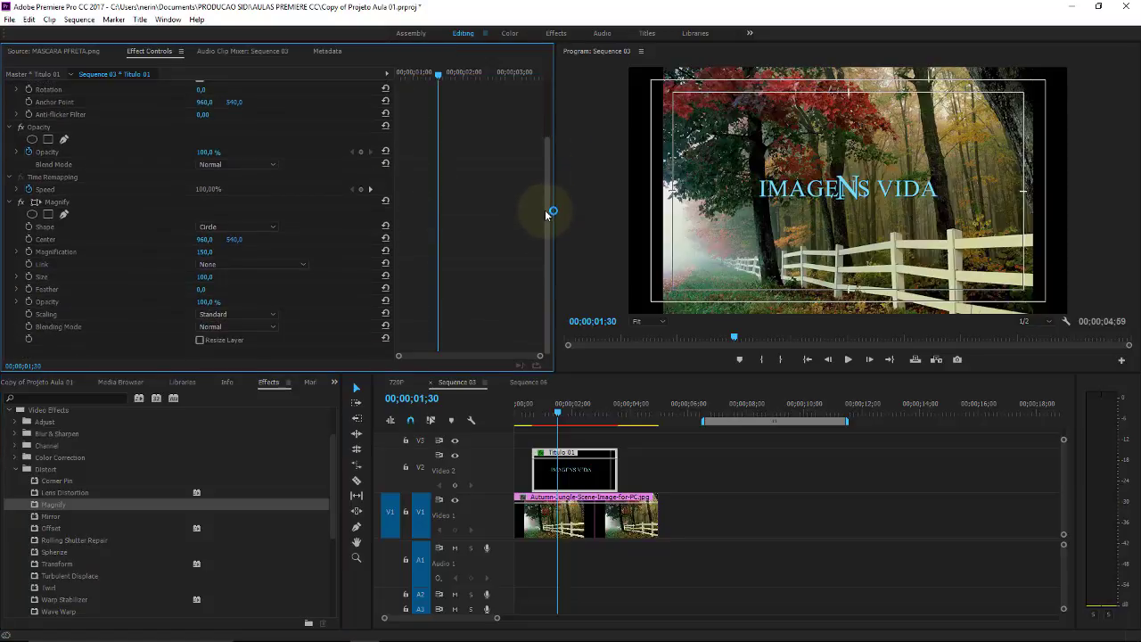
{"action": "mouse_move", "coordinate": [204, 239]}
{"action": "left_mouse_down"}
{"action": "mouse_move", "coordinate": [138, 217]}
{"action": "mouse_move", "coordinate": [367, 238]}
{"action": "left_mouse_up"}
{"action": "left_click", "coordinate": [205, 259]}
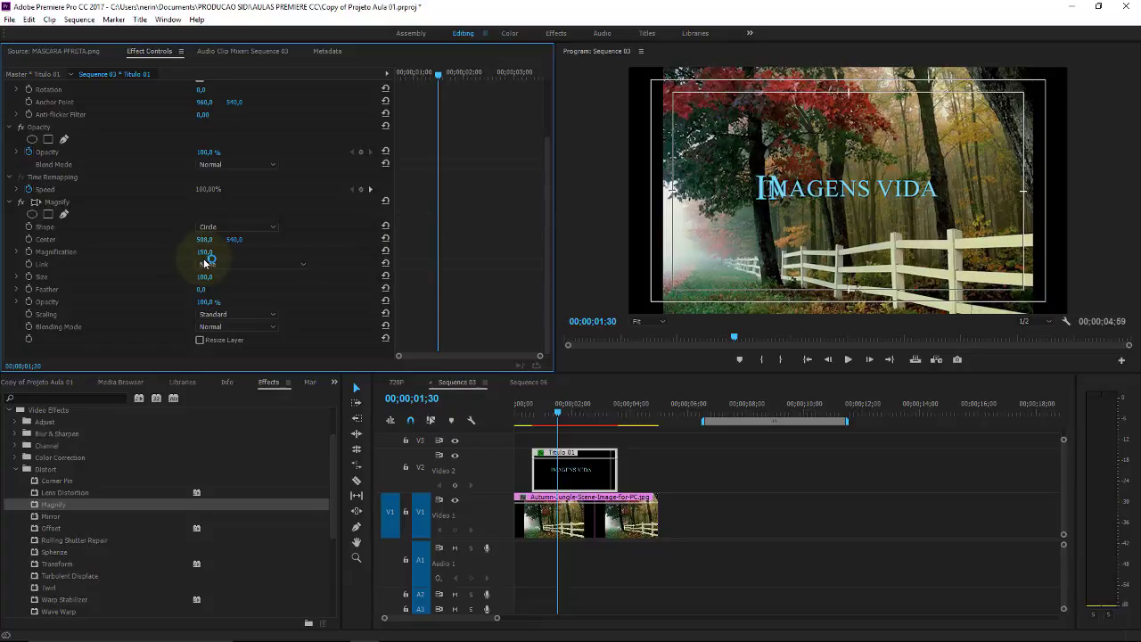
{"action": "left_click_drag", "start_coordinate": [209, 252], "coordinate": [261, 242]}
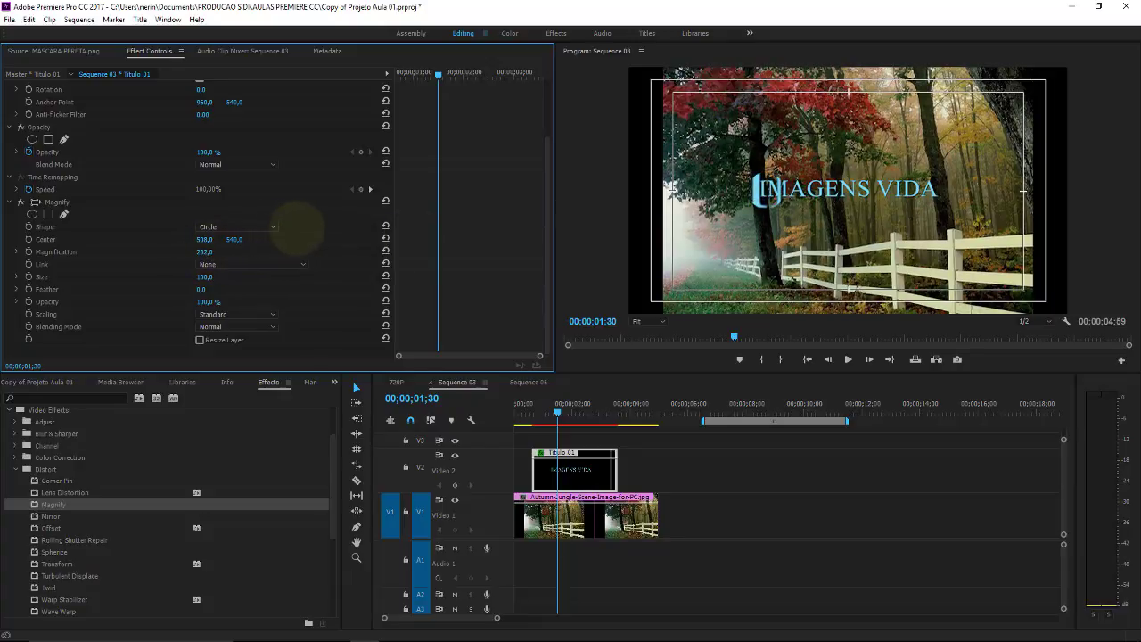
{"action": "mouse_move", "coordinate": [298, 230]}
{"action": "left_mouse_down"}
{"action": "mouse_move", "coordinate": [203, 288]}
{"action": "mouse_move", "coordinate": [239, 276]}
{"action": "left_mouse_up"}
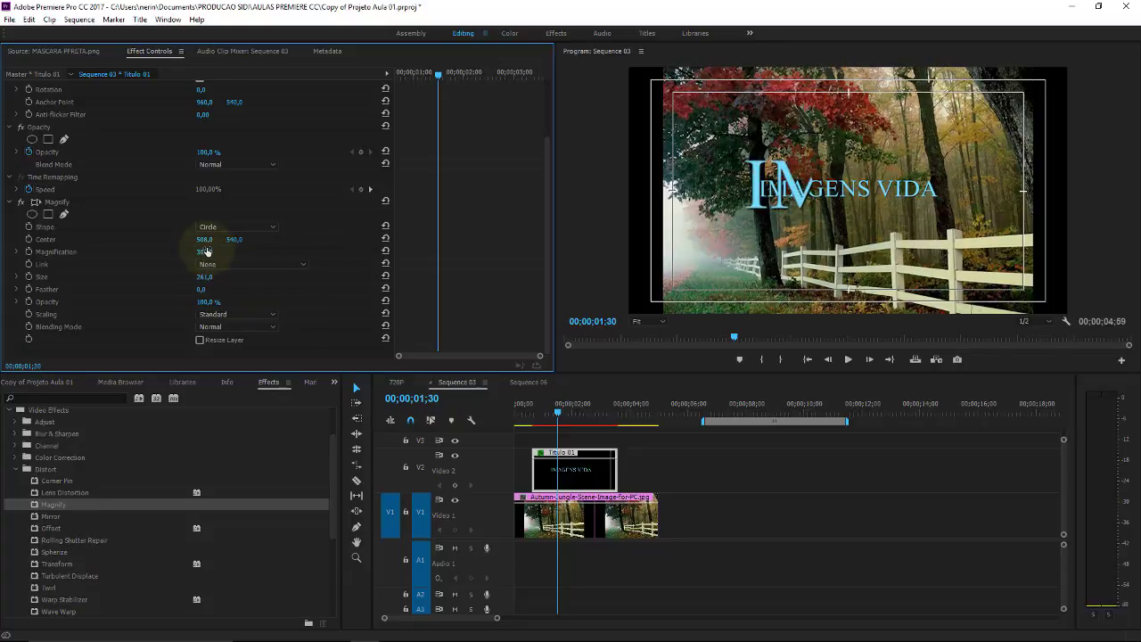
{"action": "left_click_drag", "start_coordinate": [206, 251], "coordinate": [257, 233]}
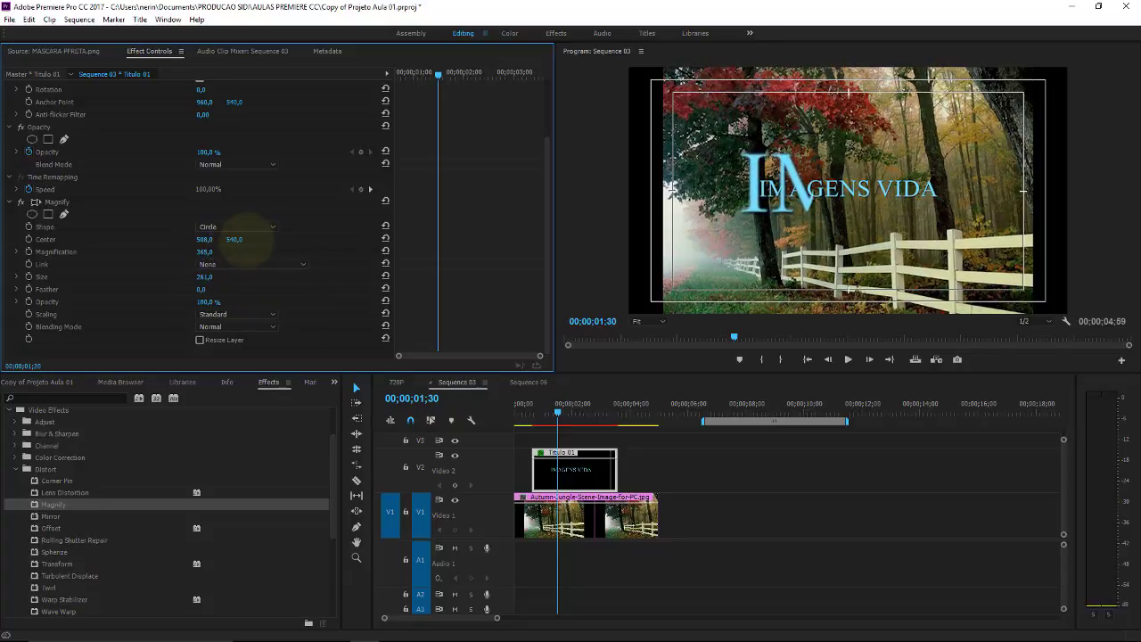
{"action": "mouse_move", "coordinate": [206, 239]}
{"action": "left_mouse_down"}
{"action": "mouse_move", "coordinate": [109, 247]}
{"action": "mouse_move", "coordinate": [150, 250]}
{"action": "left_mouse_up"}
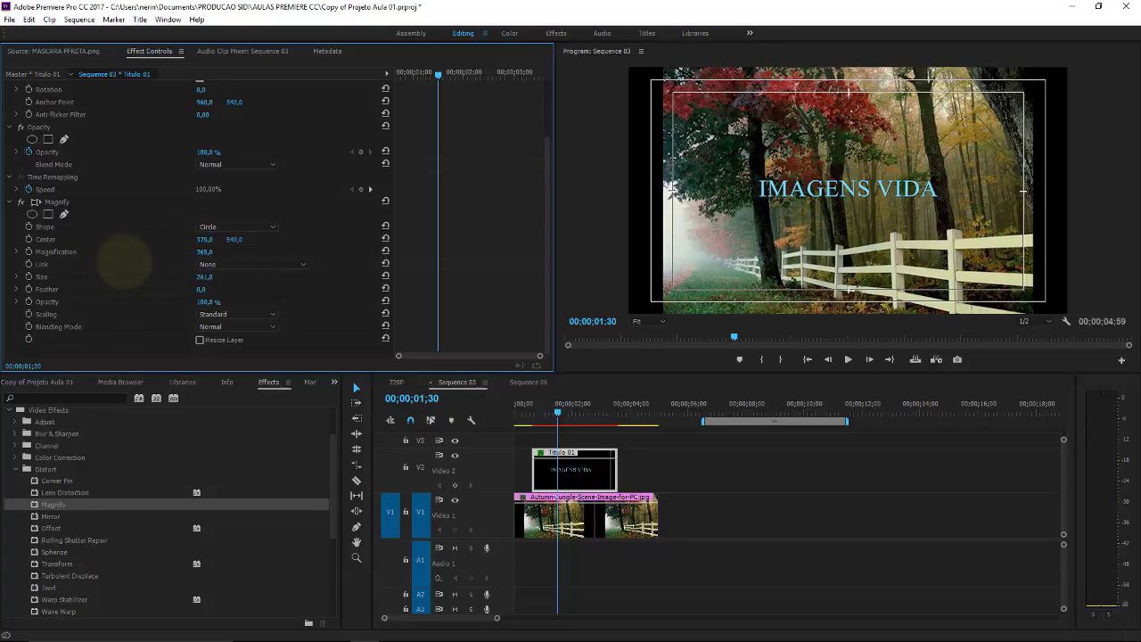
Keyframe the Magnify centre from 370,540 at the clip start to 1585,540 at 00;00;03;24
{"action": "left_click", "coordinate": [406, 72]}
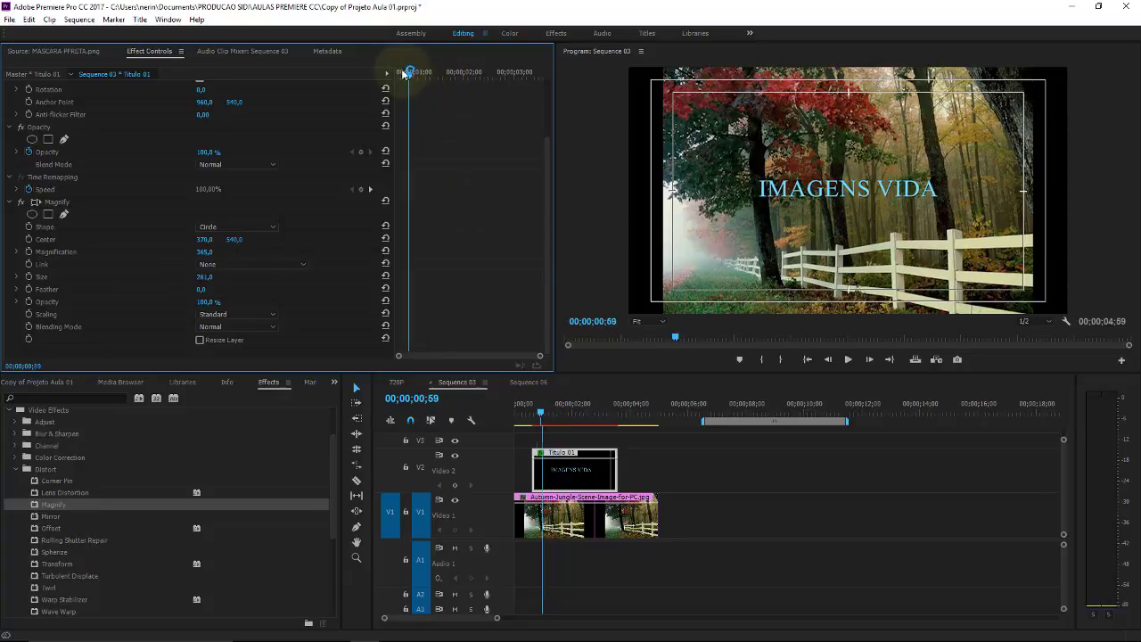
{"action": "left_click_drag", "start_coordinate": [393, 70], "coordinate": [131, 239]}
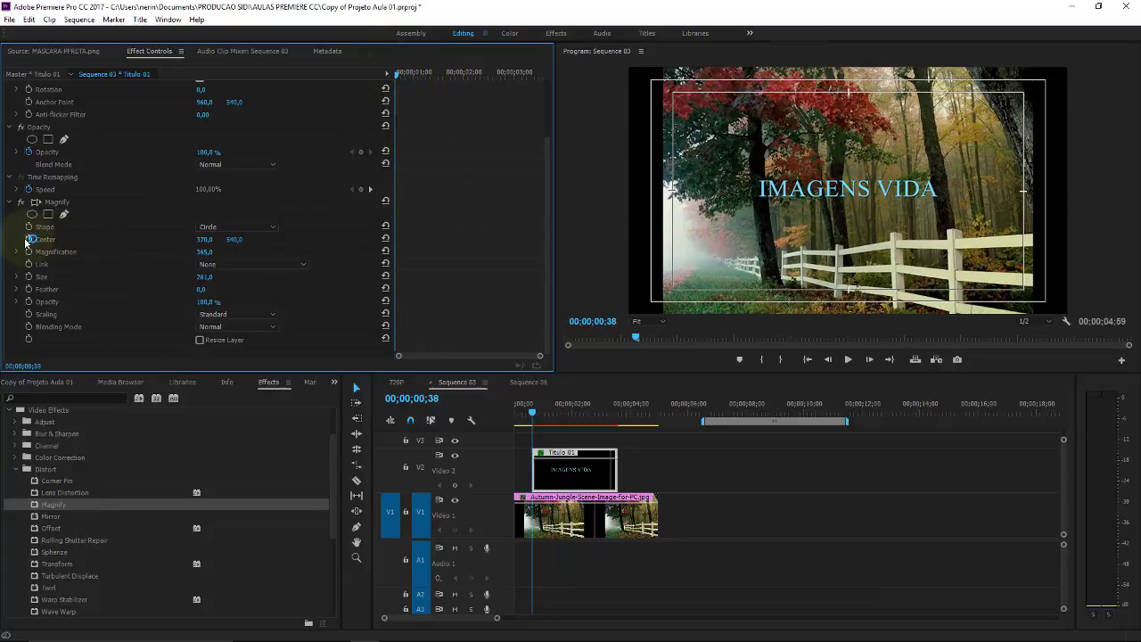
{"action": "left_click_drag", "start_coordinate": [423, 73], "coordinate": [537, 56]}
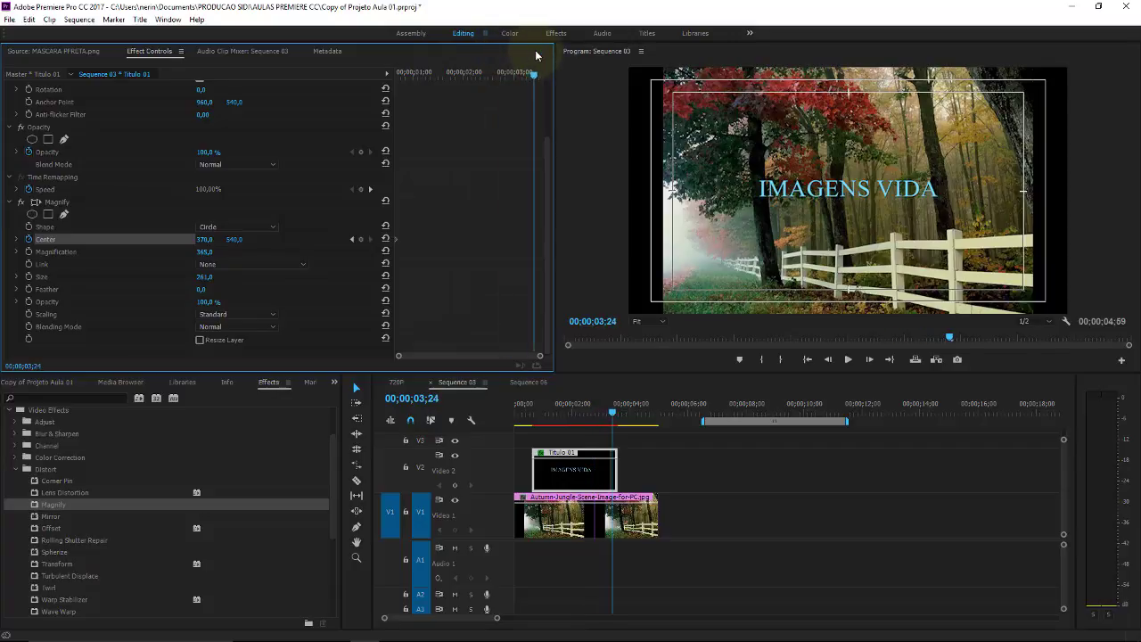
{"action": "left_click", "coordinate": [362, 240]}
{"action": "left_click_drag", "start_coordinate": [204, 239], "coordinate": [940, 234]}
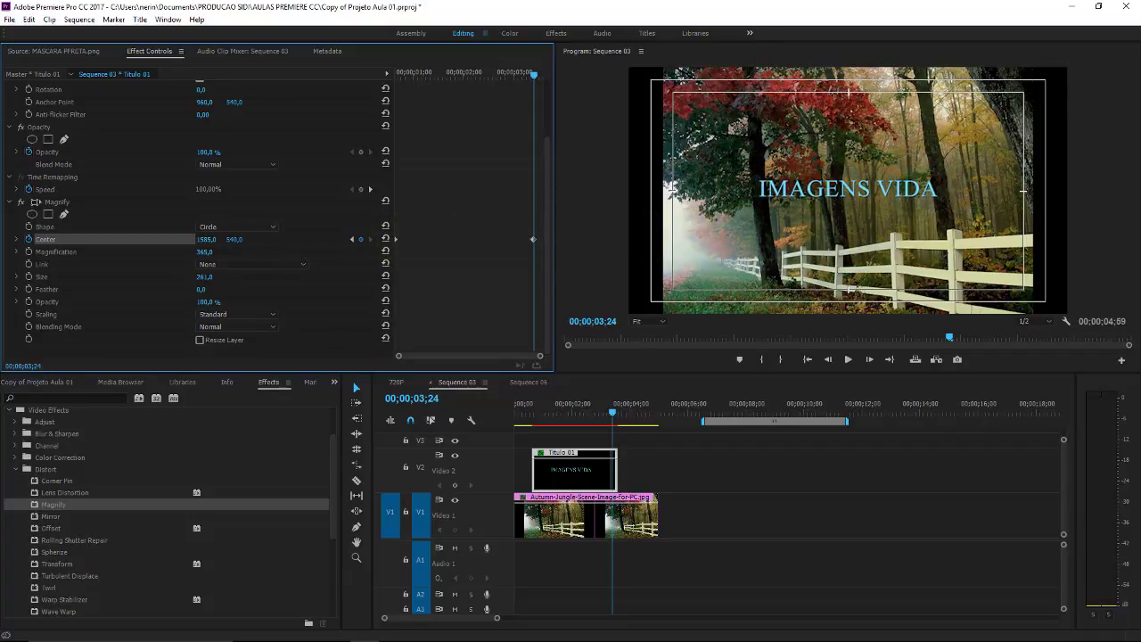
{"action": "left_click_drag", "start_coordinate": [940, 234], "coordinate": [223, 248]}
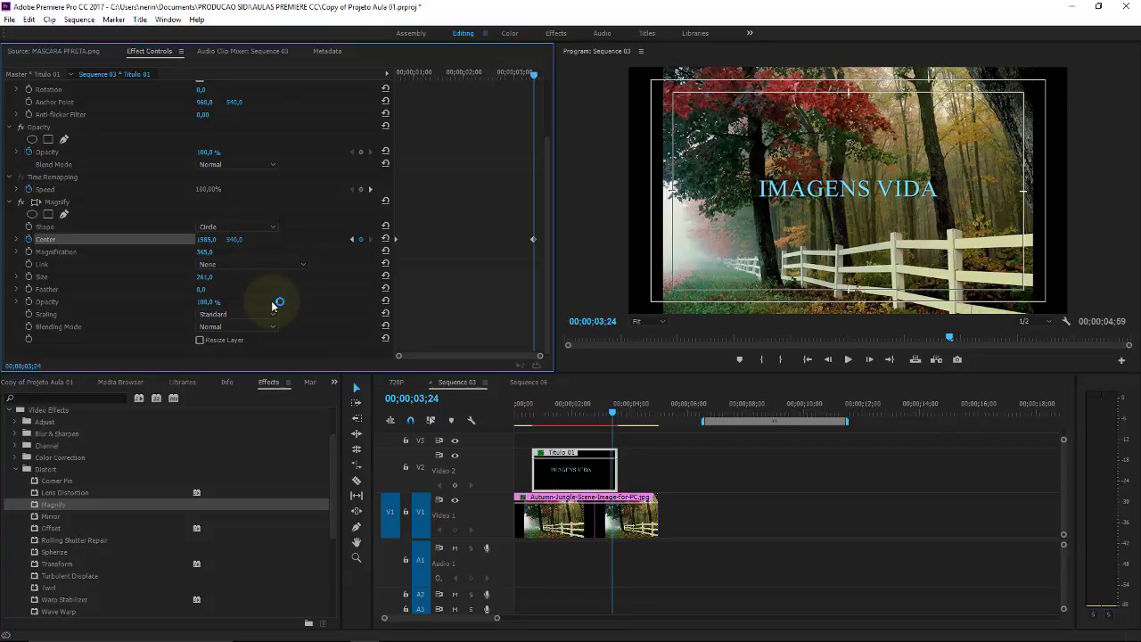
Play back and scrub the sequence to review the magnifier sweeping across IMAGENS VIDA
{"action": "left_click", "coordinate": [525, 411]}
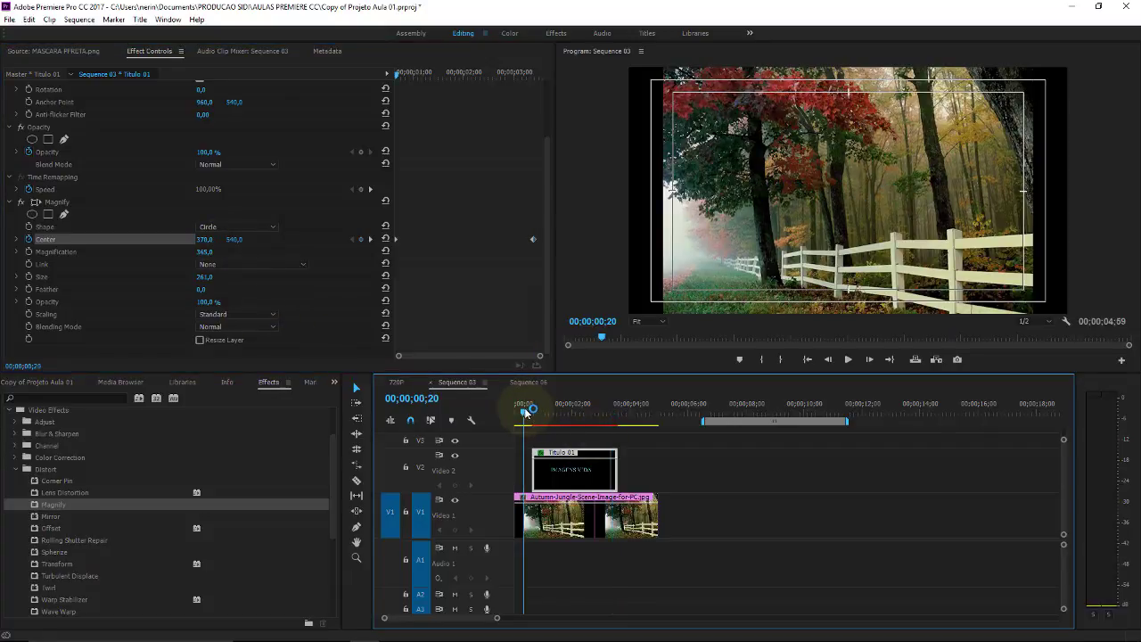
{"action": "key", "text": "space"}
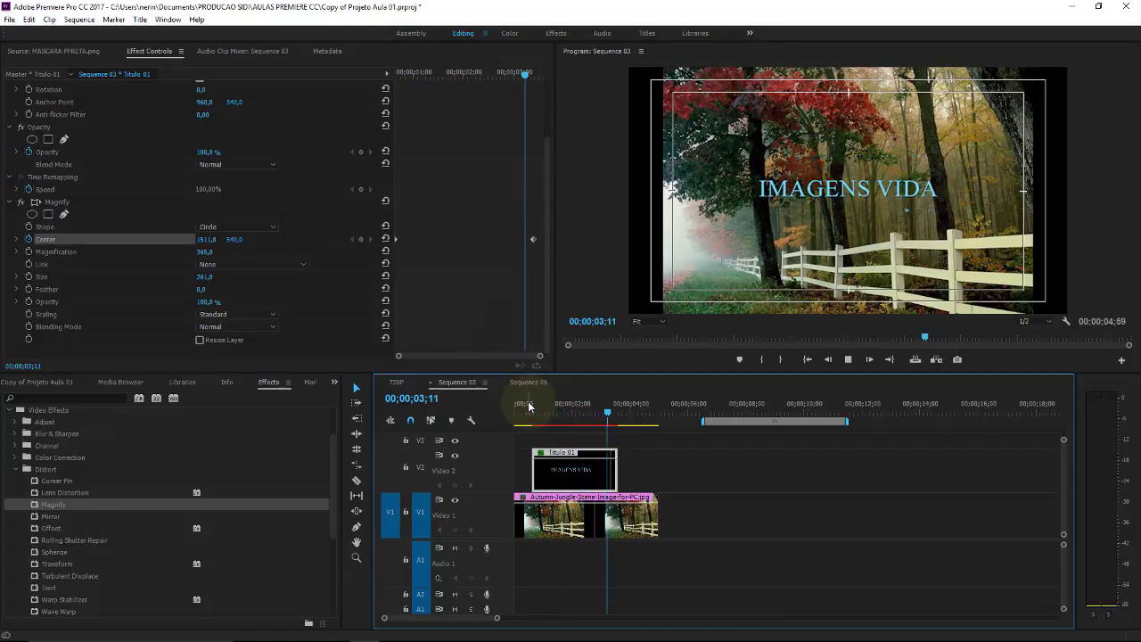
{"action": "key", "text": "space"}
{"action": "mouse_move", "coordinate": [530, 411]}
{"action": "left_mouse_down"}
{"action": "mouse_move", "coordinate": [589, 403]}
{"action": "mouse_move", "coordinate": [563, 402]}
{"action": "left_mouse_up"}
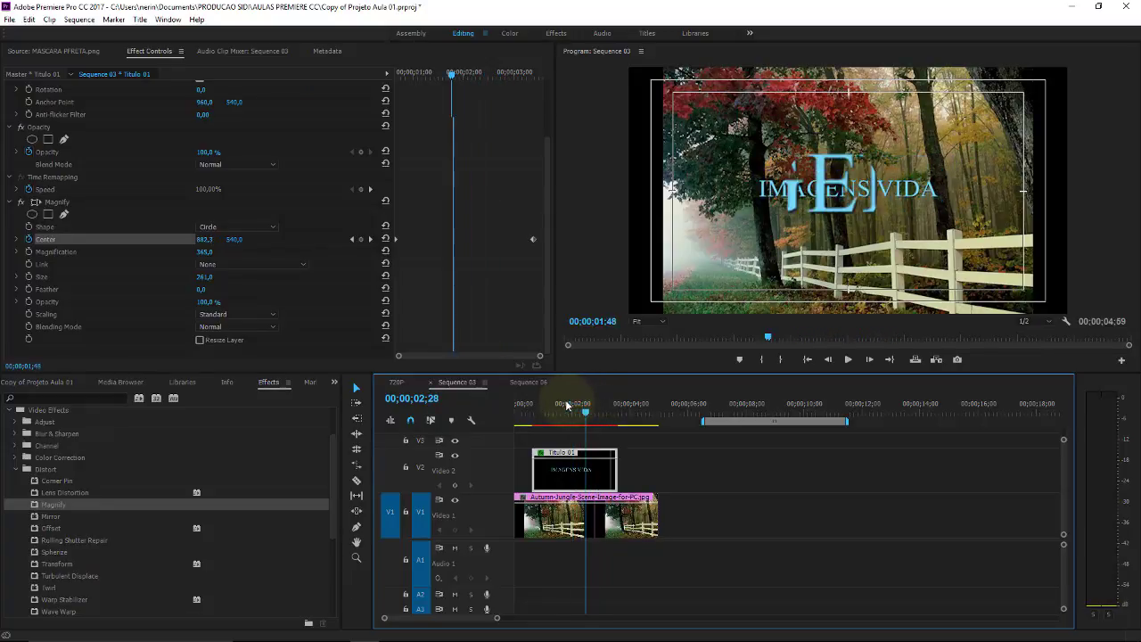
Widen the Magnify circle to Size 662 and preview the animation over the title
{"action": "left_click", "coordinate": [230, 259]}
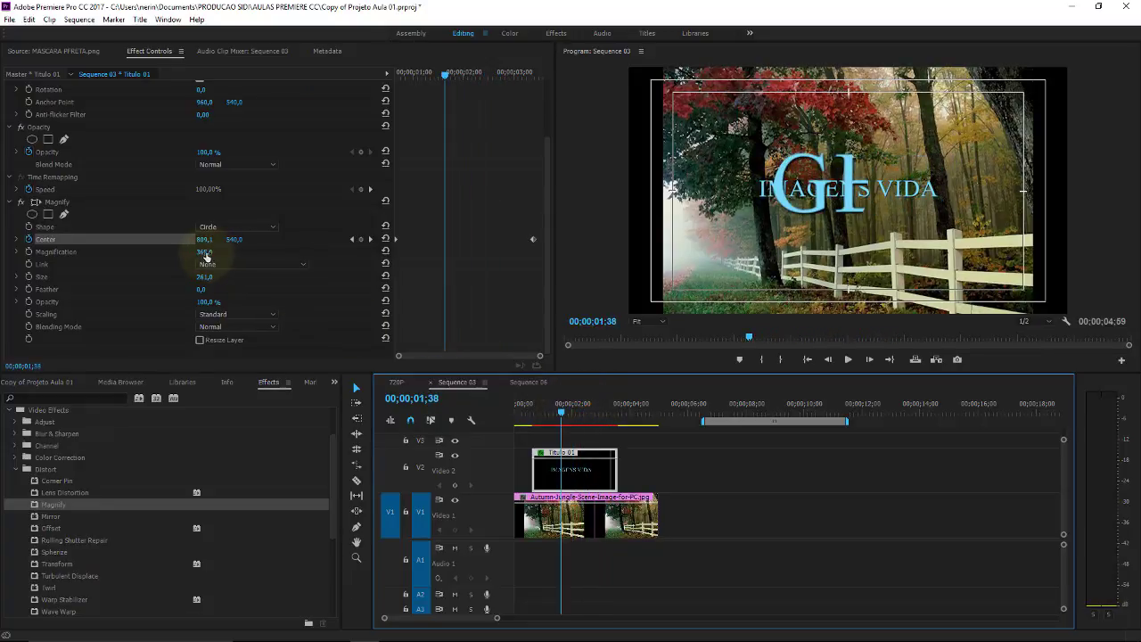
{"action": "left_click_drag", "start_coordinate": [198, 278], "coordinate": [460, 276]}
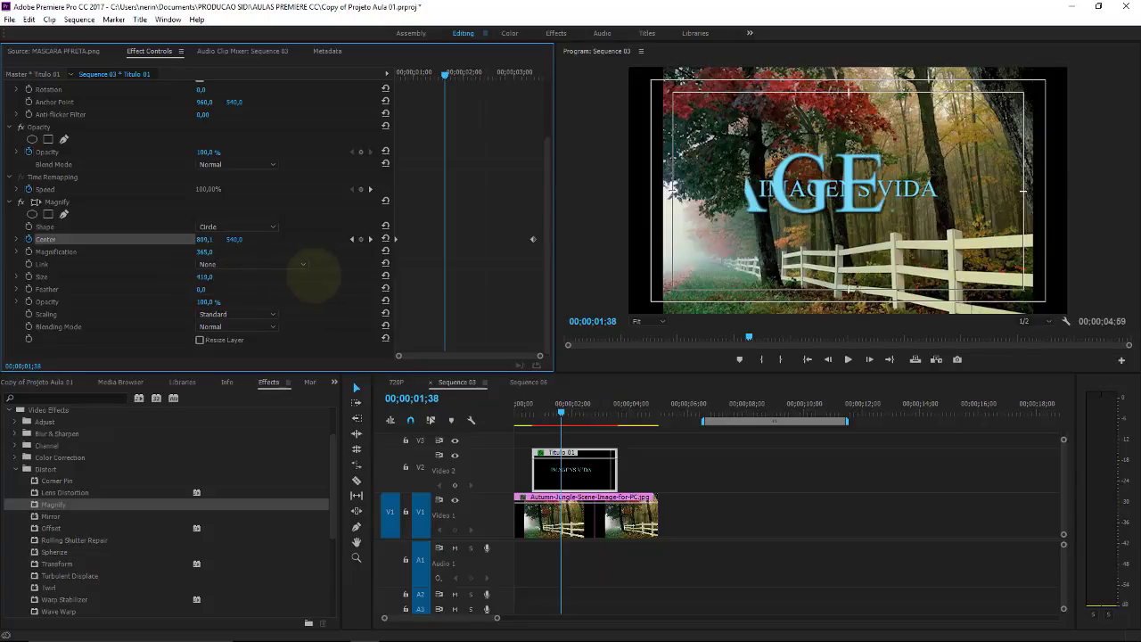
{"action": "left_click_drag", "start_coordinate": [561, 405], "coordinate": [533, 415]}
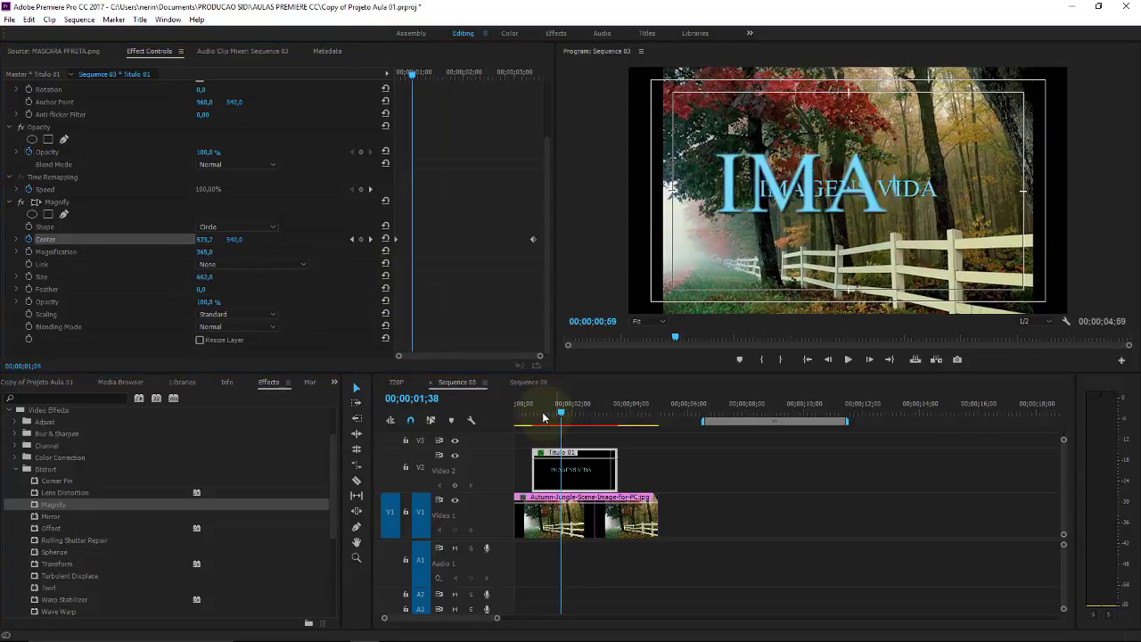
{"action": "key", "text": "space"}
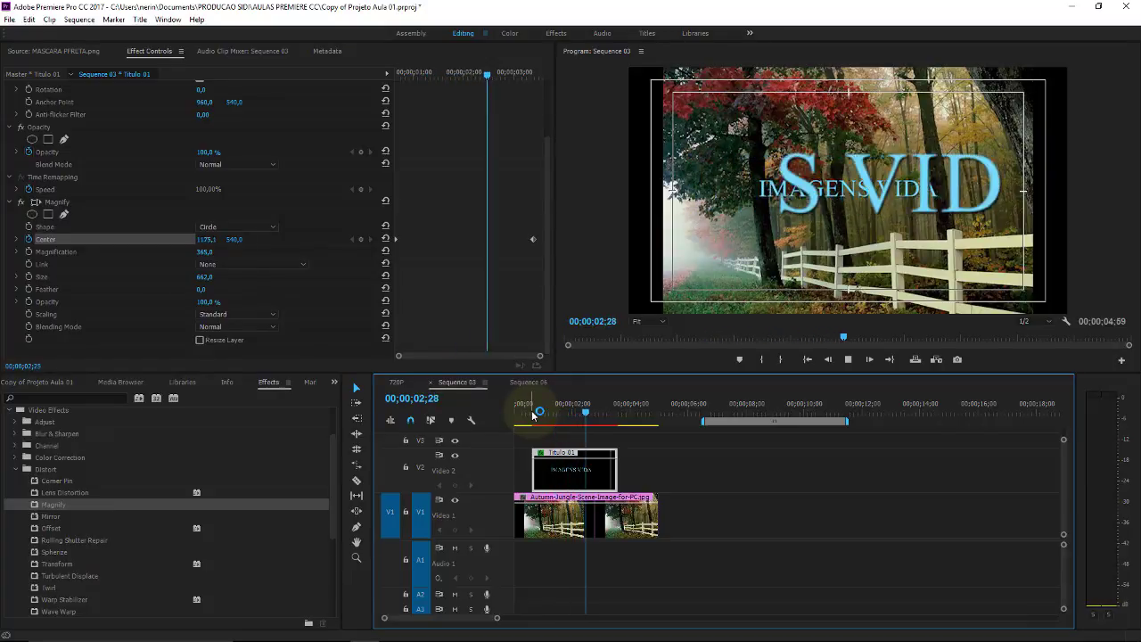
{"action": "key", "text": "space"}
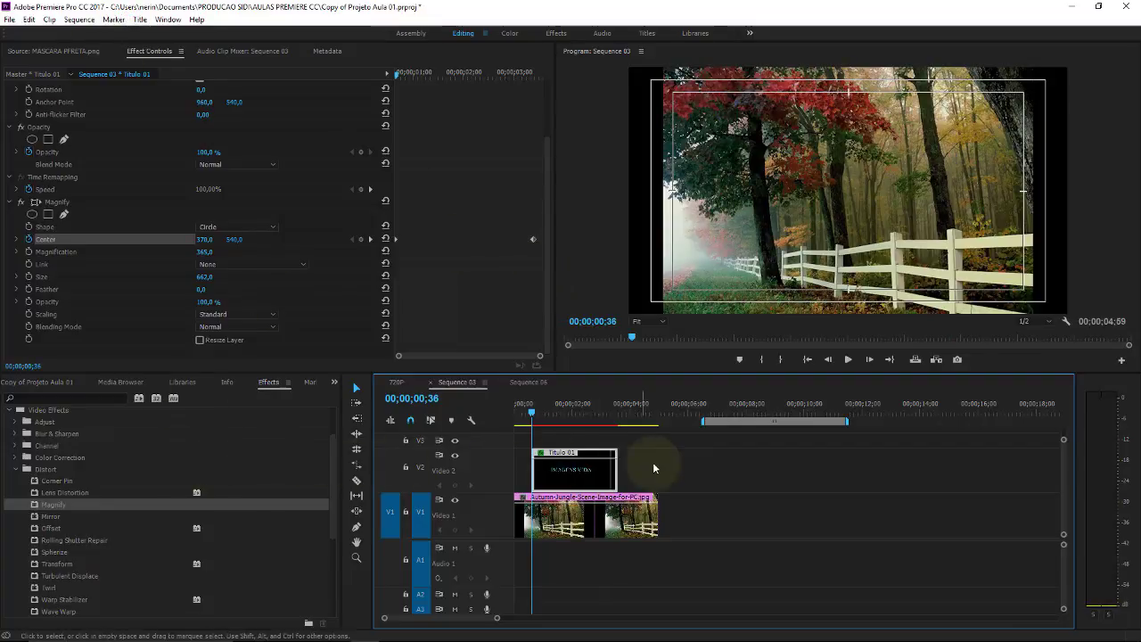
Delete the Titulo 01 title clip from V2 and select the forest photo clip on V1
{"action": "left_click_drag", "start_coordinate": [652, 464], "coordinate": [584, 452]}
{"action": "key", "text": "Delete"}
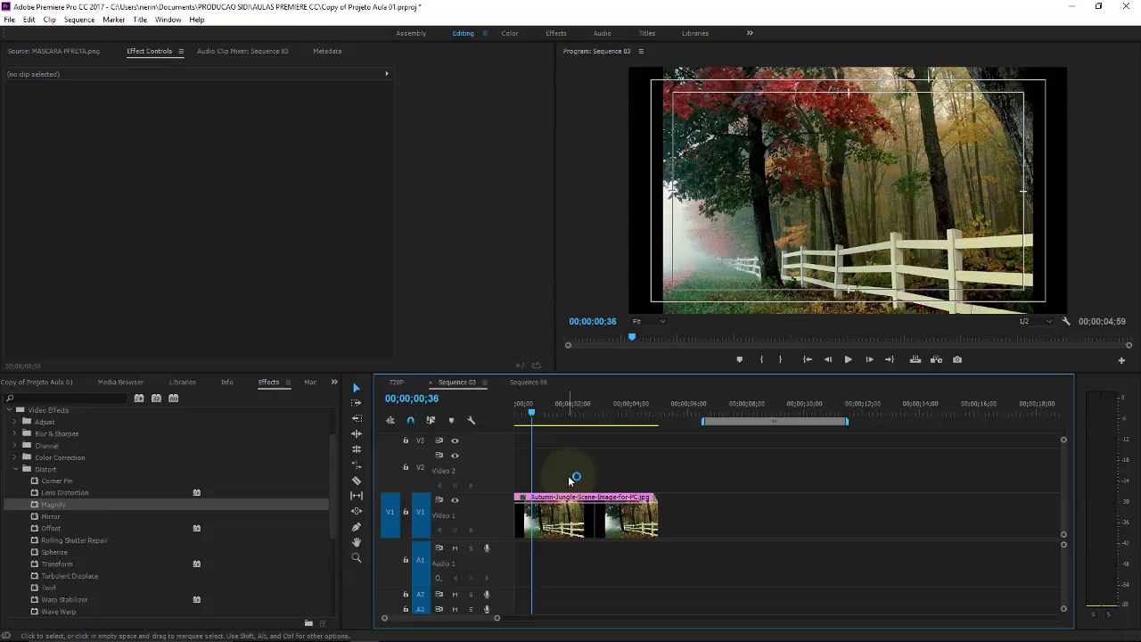
{"action": "left_click", "coordinate": [579, 522]}
{"action": "left_click", "coordinate": [558, 408]}
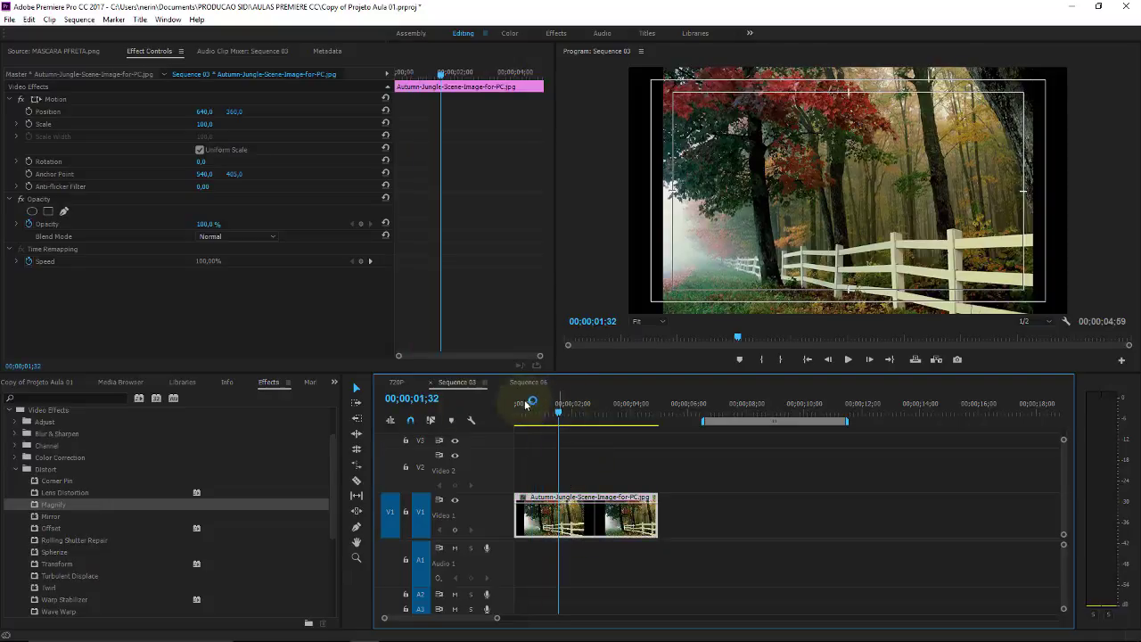
{"action": "left_click", "coordinate": [82, 517]}
Apply Mirror to the forest photo and toggle it to compare with the original
{"action": "left_click_drag", "start_coordinate": [77, 517], "coordinate": [544, 517]}
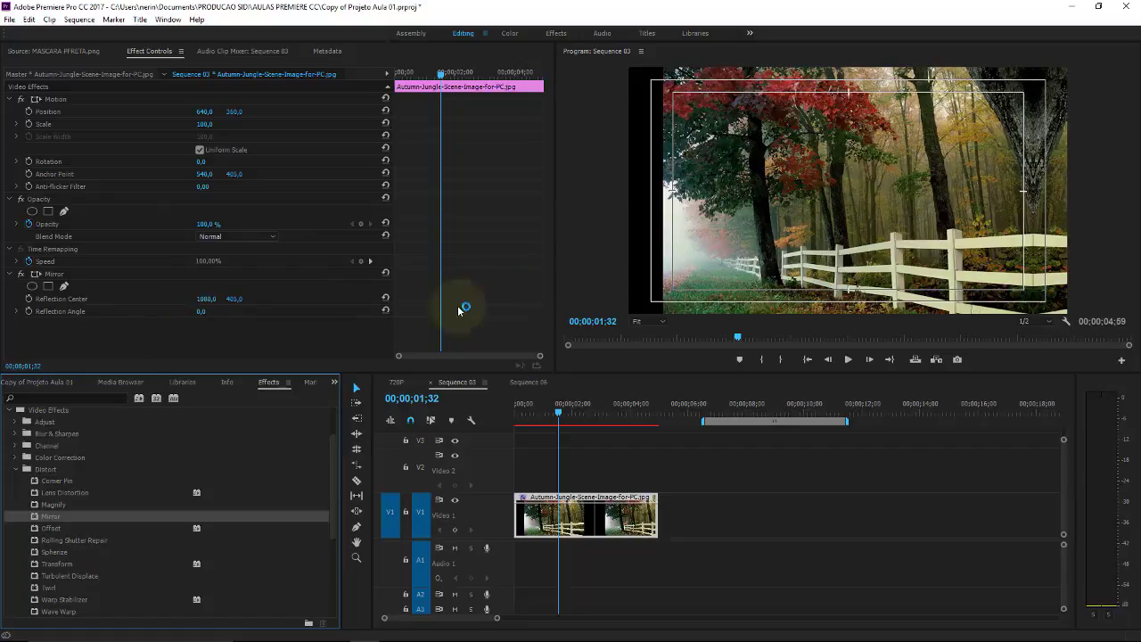
{"action": "left_click", "coordinate": [53, 275]}
{"action": "left_click", "coordinate": [23, 276]}
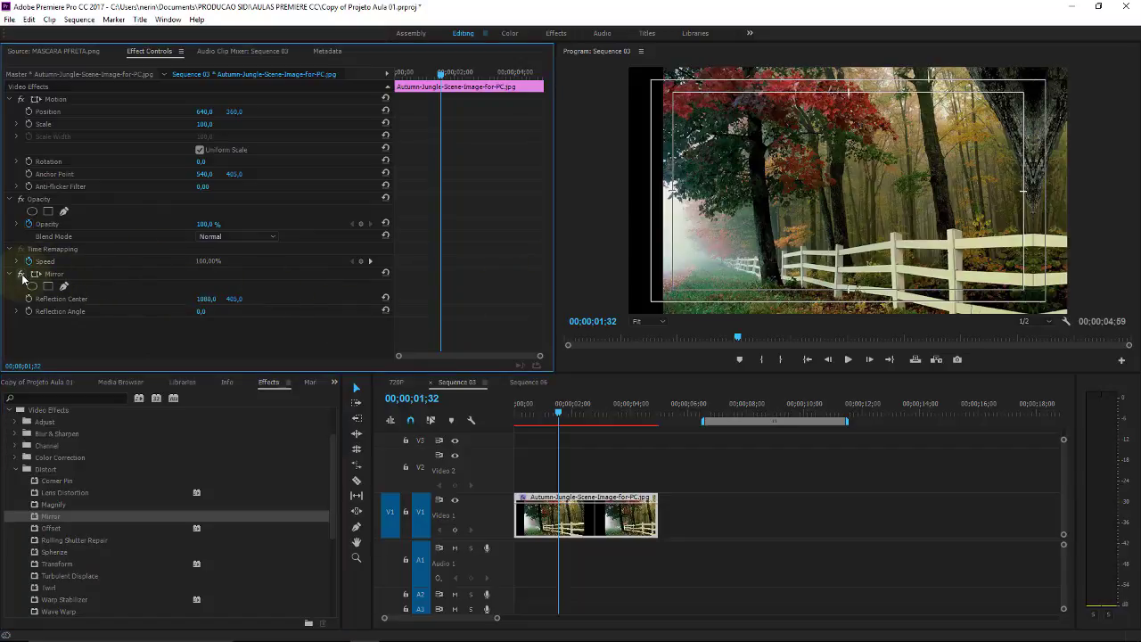
{"action": "left_click", "coordinate": [22, 276]}
{"action": "left_click", "coordinate": [22, 276]}
{"action": "left_click", "coordinate": [23, 276]}
{"action": "left_click", "coordinate": [22, 277]}
{"action": "left_click", "coordinate": [23, 276]}
{"action": "left_click", "coordinate": [22, 276]}
Try rotating the Mirror Reflection Angle, reset it, and nudge the Reflection Center left
{"action": "left_click", "coordinate": [218, 299]}
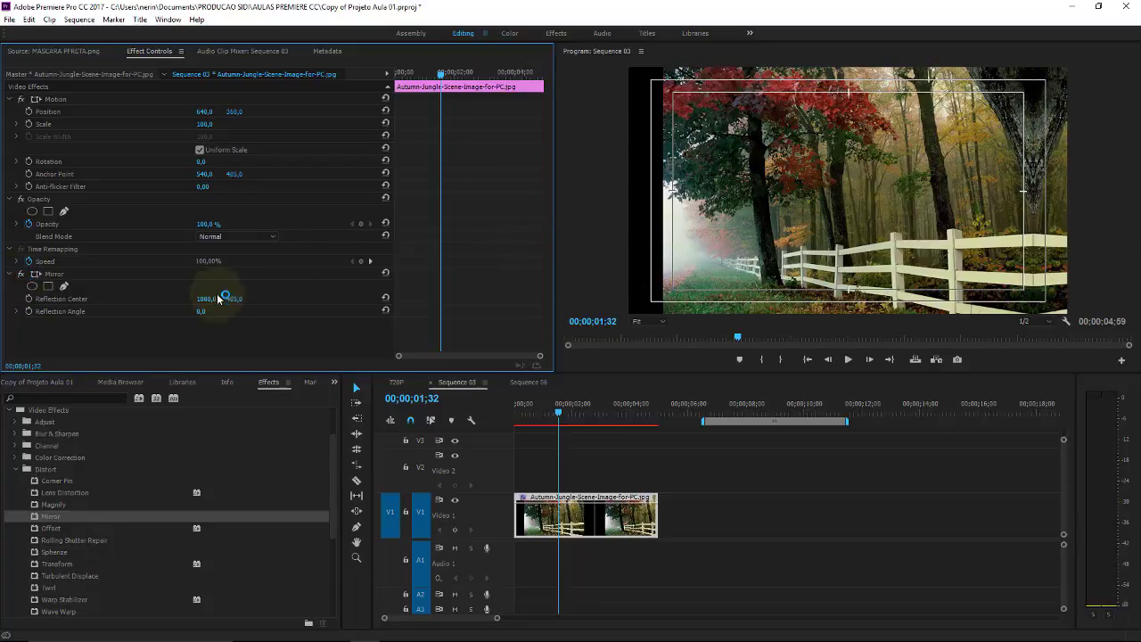
{"action": "mouse_move", "coordinate": [203, 312]}
{"action": "left_mouse_down"}
{"action": "mouse_move", "coordinate": [294, 283]}
{"action": "mouse_move", "coordinate": [208, 287]}
{"action": "mouse_move", "coordinate": [366, 310]}
{"action": "left_mouse_up"}
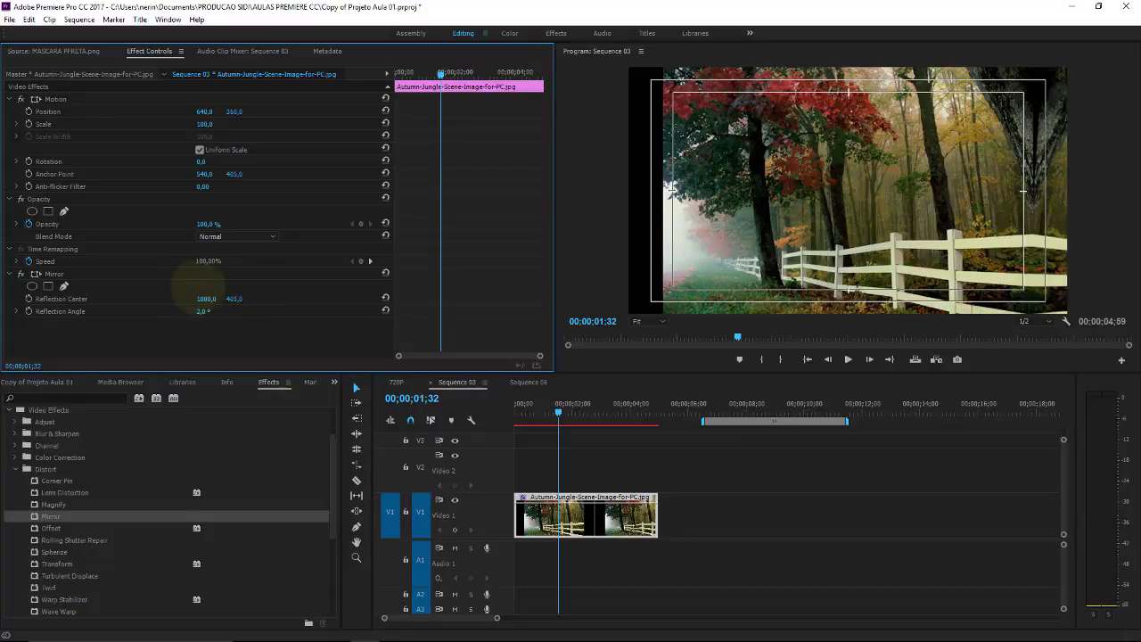
{"action": "left_click", "coordinate": [386, 311]}
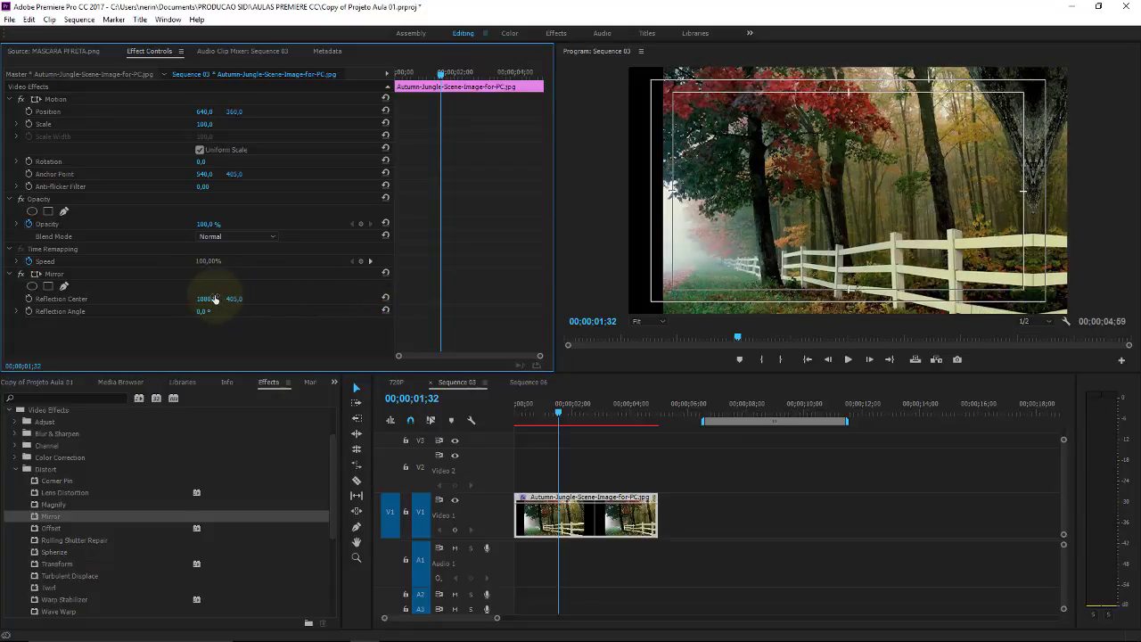
{"action": "left_click_drag", "start_coordinate": [209, 306], "coordinate": [357, 288]}
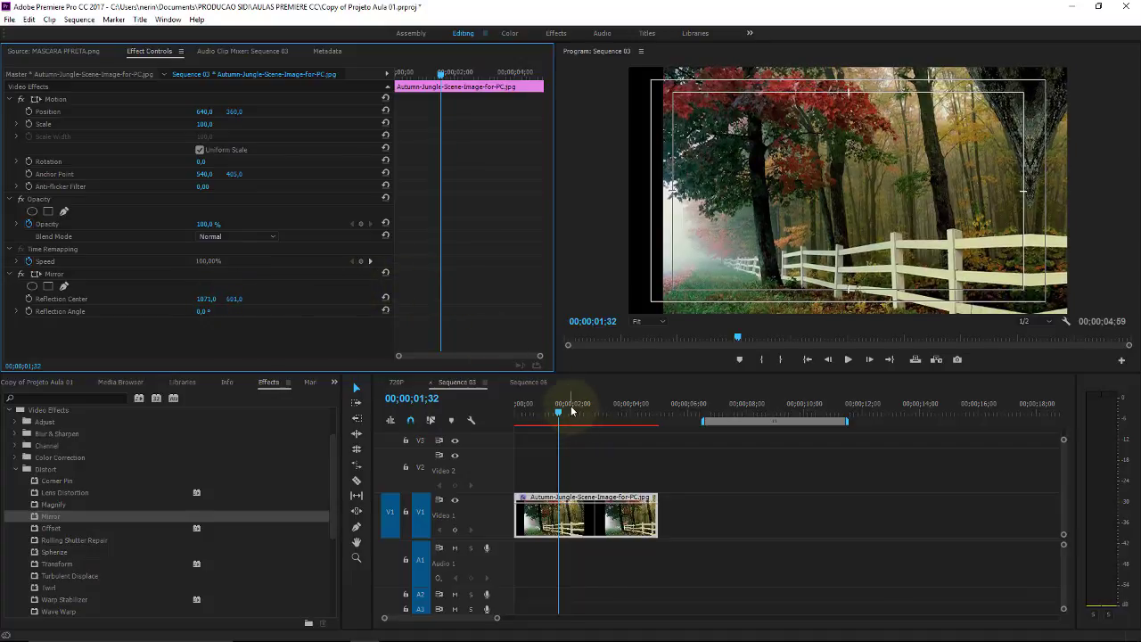
At 03;25, shift the photo left with Motion Position X and reselect the forest clip
{"action": "left_click_drag", "start_coordinate": [571, 410], "coordinate": [612, 410]}
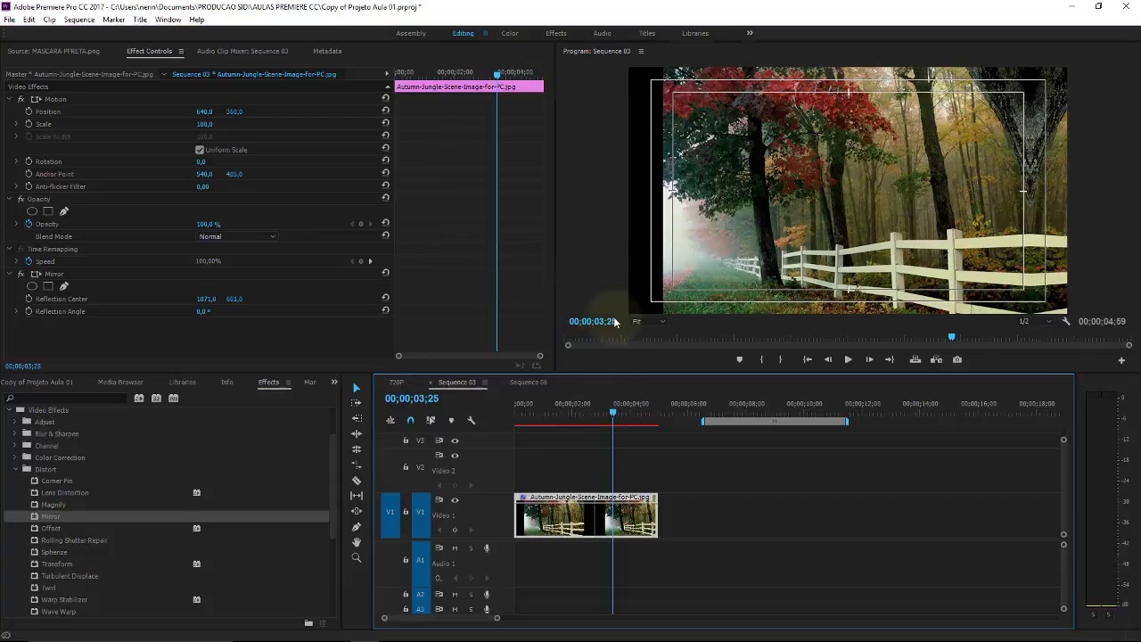
{"action": "mouse_move", "coordinate": [204, 112]}
{"action": "left_mouse_down"}
{"action": "mouse_move", "coordinate": [143, 109]}
{"action": "mouse_move", "coordinate": [154, 111]}
{"action": "left_mouse_up"}
{"action": "left_click", "coordinate": [595, 462]}
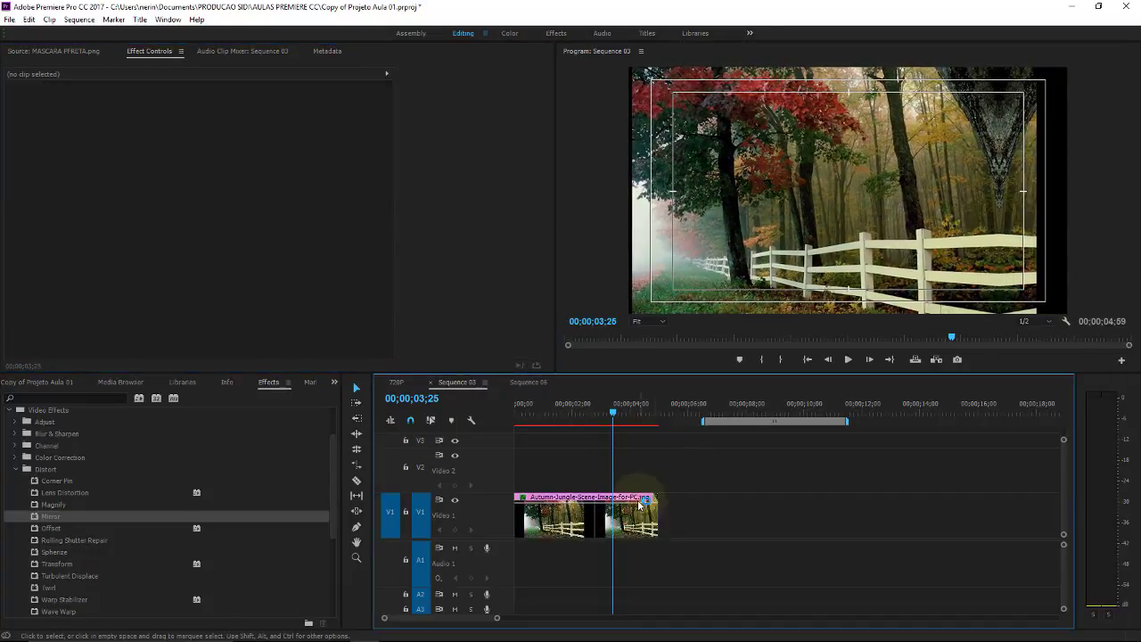
{"action": "left_click", "coordinate": [628, 510]}
Move the Mirror Reflection Center to about 700, 463 and select the Mirror effect
{"action": "mouse_move", "coordinate": [233, 299]}
{"action": "left_mouse_down"}
{"action": "mouse_move", "coordinate": [239, 309]}
{"action": "mouse_move", "coordinate": [198, 310]}
{"action": "mouse_move", "coordinate": [80, 278]}
{"action": "mouse_move", "coordinate": [204, 300]}
{"action": "left_mouse_up"}
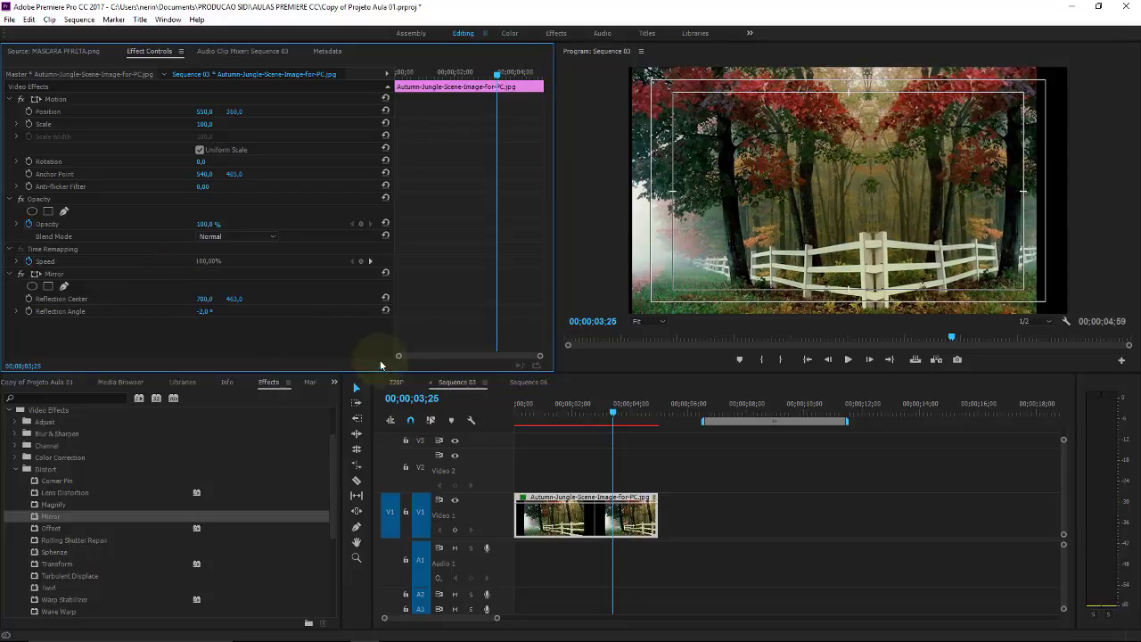
{"action": "left_click", "coordinate": [588, 513]}
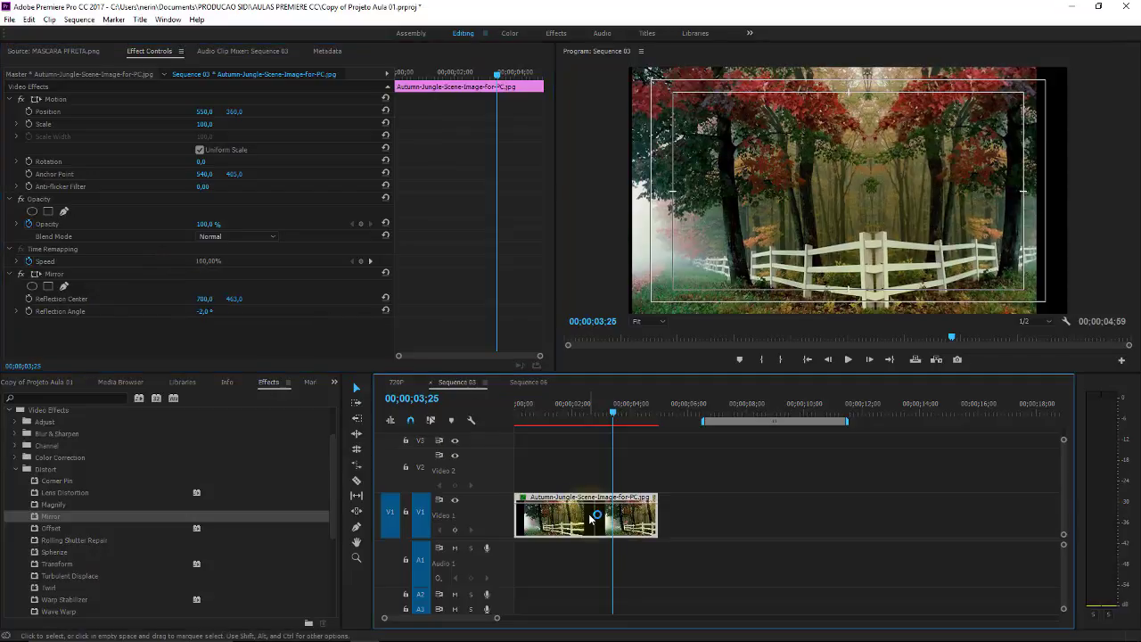
{"action": "left_click", "coordinate": [56, 274]}
Remove the Mirror effect and apply Distort > Offset to the forest photo
{"action": "key", "text": "Delete"}
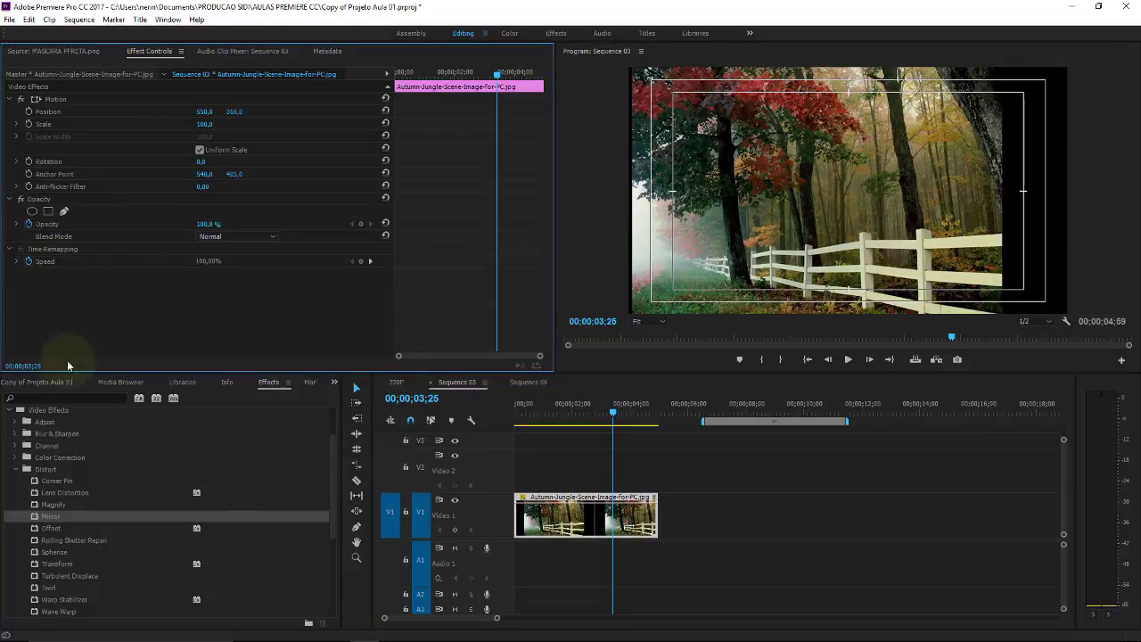
{"action": "left_click", "coordinate": [50, 528]}
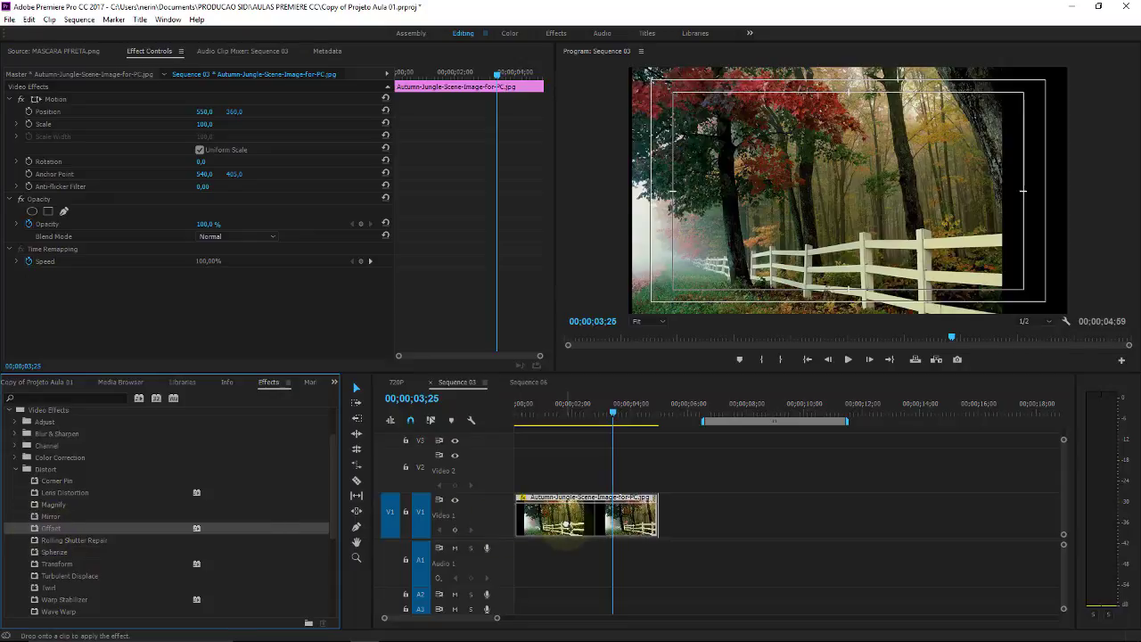
{"action": "left_click_drag", "start_coordinate": [259, 524], "coordinate": [556, 521]}
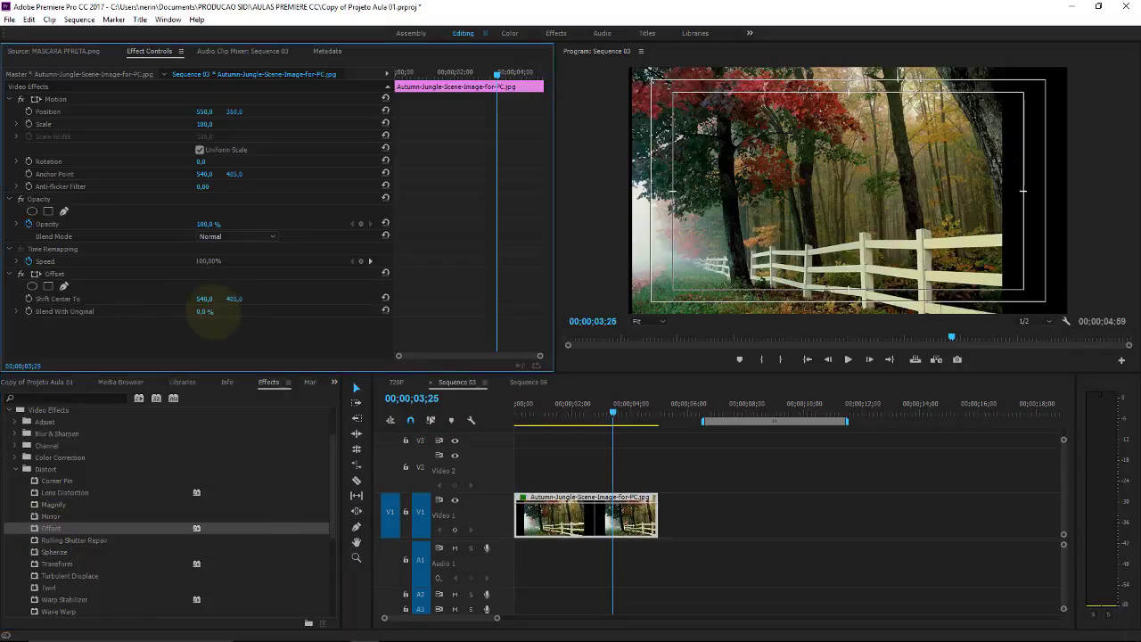
Wrap the image sideways and vertically with Offset Shift Center To, ending at 4514, 1162
{"action": "left_click_drag", "start_coordinate": [223, 298], "coordinate": [575, 290]}
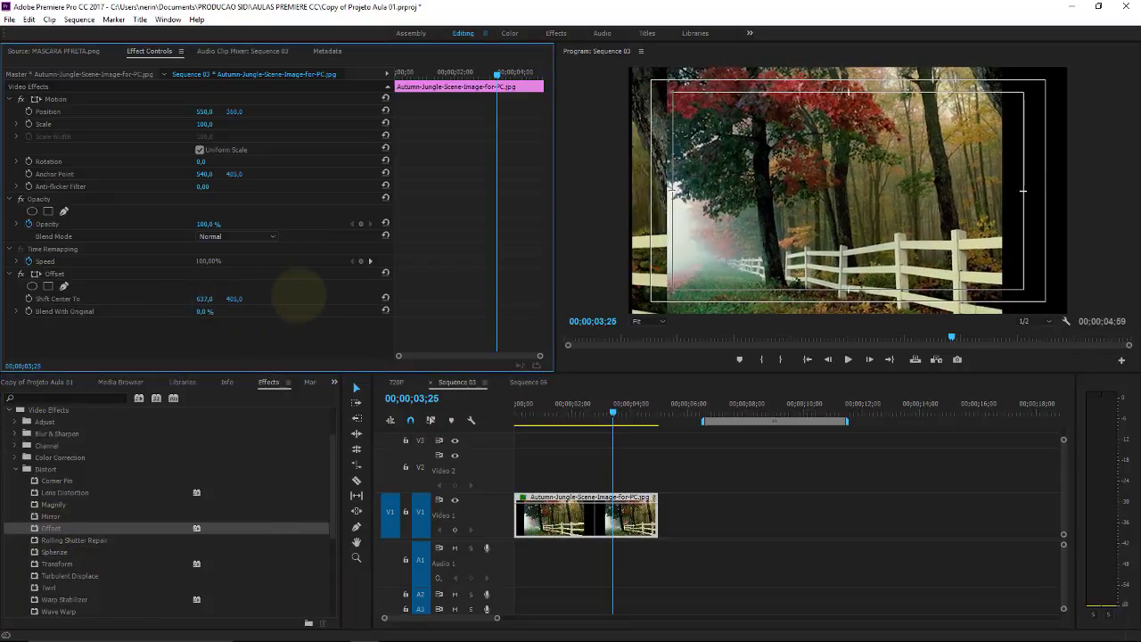
{"action": "left_click_drag", "start_coordinate": [428, 293], "coordinate": [619, 310]}
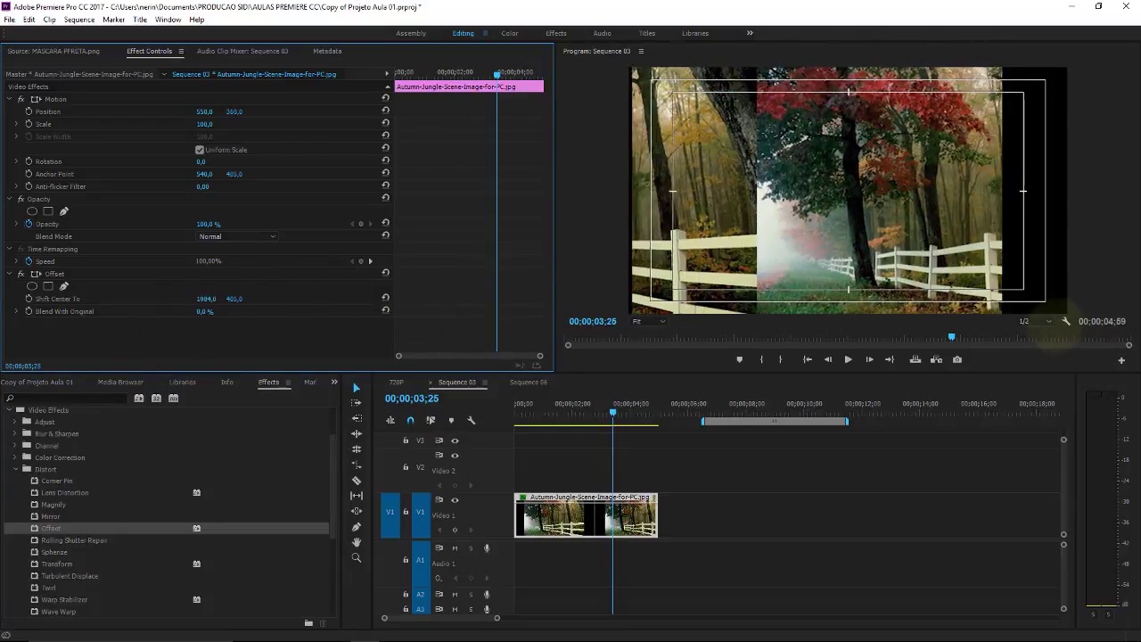
{"action": "mouse_move", "coordinate": [1055, 325]}
{"action": "left_mouse_down"}
{"action": "mouse_move", "coordinate": [269, 295]}
{"action": "mouse_move", "coordinate": [441, 271]}
{"action": "mouse_move", "coordinate": [567, 292]}
{"action": "left_mouse_up"}
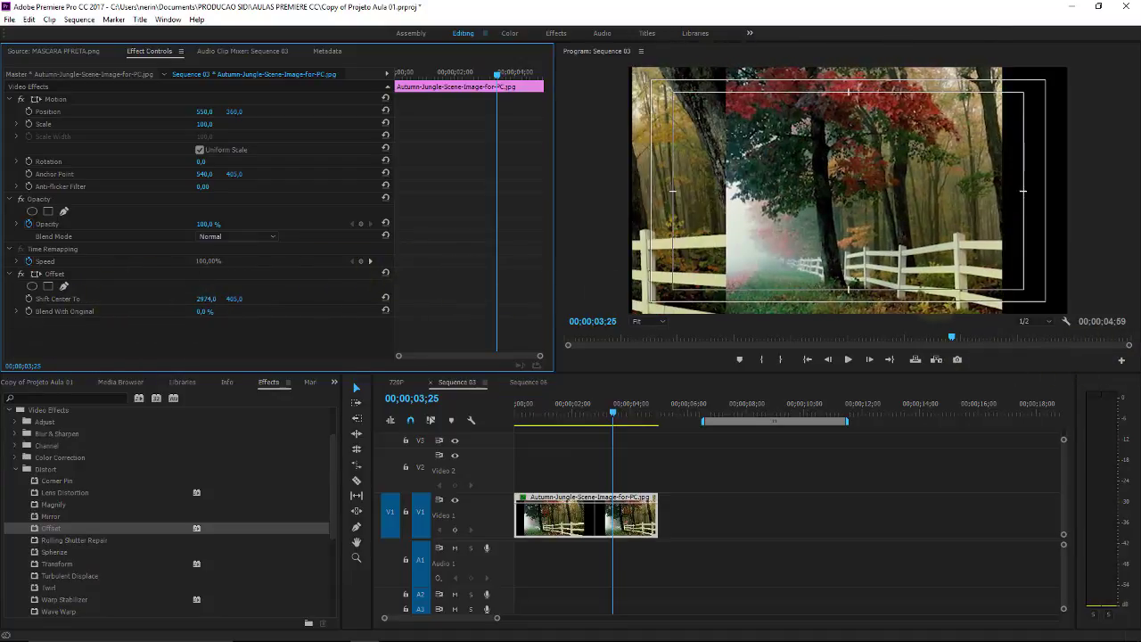
{"action": "left_click_drag", "start_coordinate": [1059, 256], "coordinate": [26, 299]}
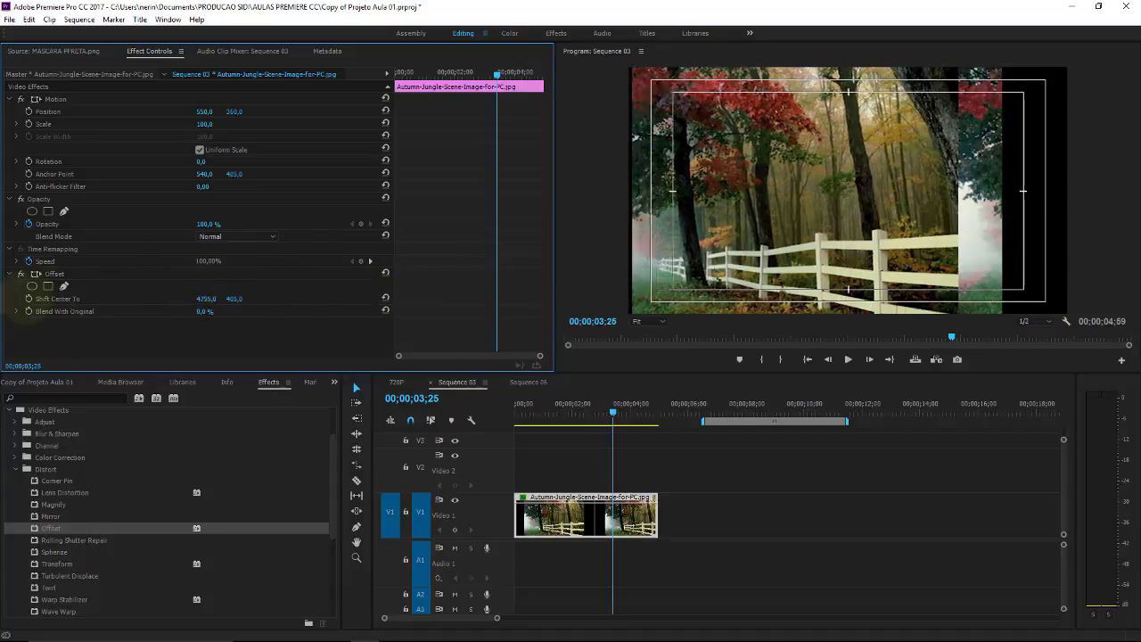
{"action": "mouse_move", "coordinate": [102, 301]}
{"action": "left_mouse_down"}
{"action": "mouse_move", "coordinate": [223, 275]}
{"action": "mouse_move", "coordinate": [565, 276]}
{"action": "left_mouse_up"}
{"action": "mouse_move", "coordinate": [389, 284]}
{"action": "left_mouse_down"}
{"action": "mouse_move", "coordinate": [554, 292]}
{"action": "mouse_move", "coordinate": [198, 316]}
{"action": "left_mouse_up"}
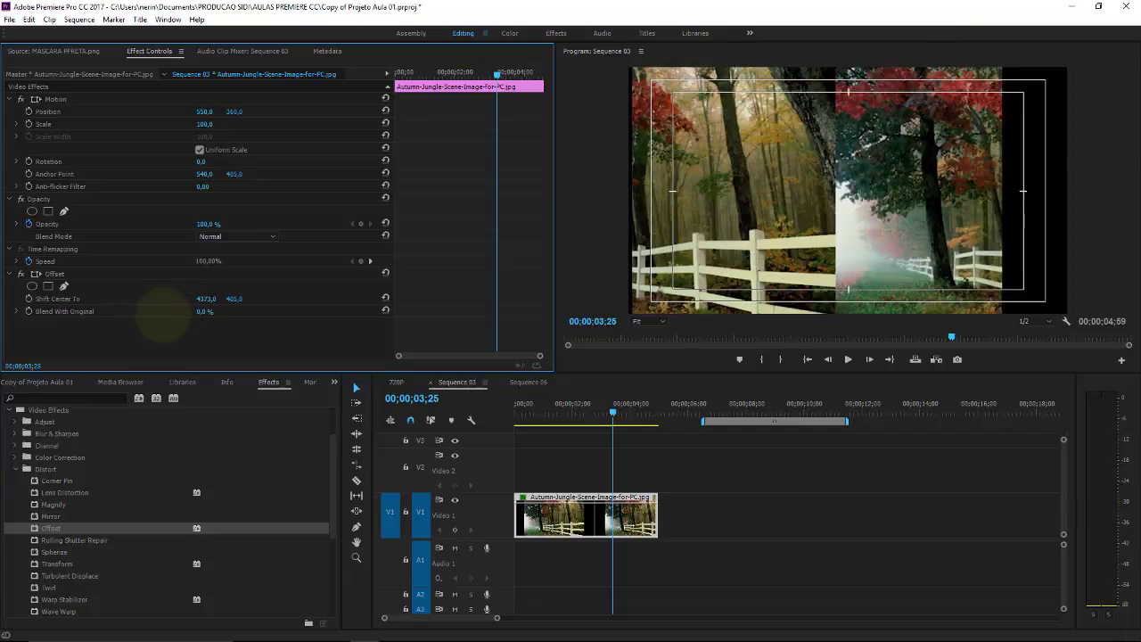
{"action": "left_click_drag", "start_coordinate": [230, 298], "coordinate": [833, 314]}
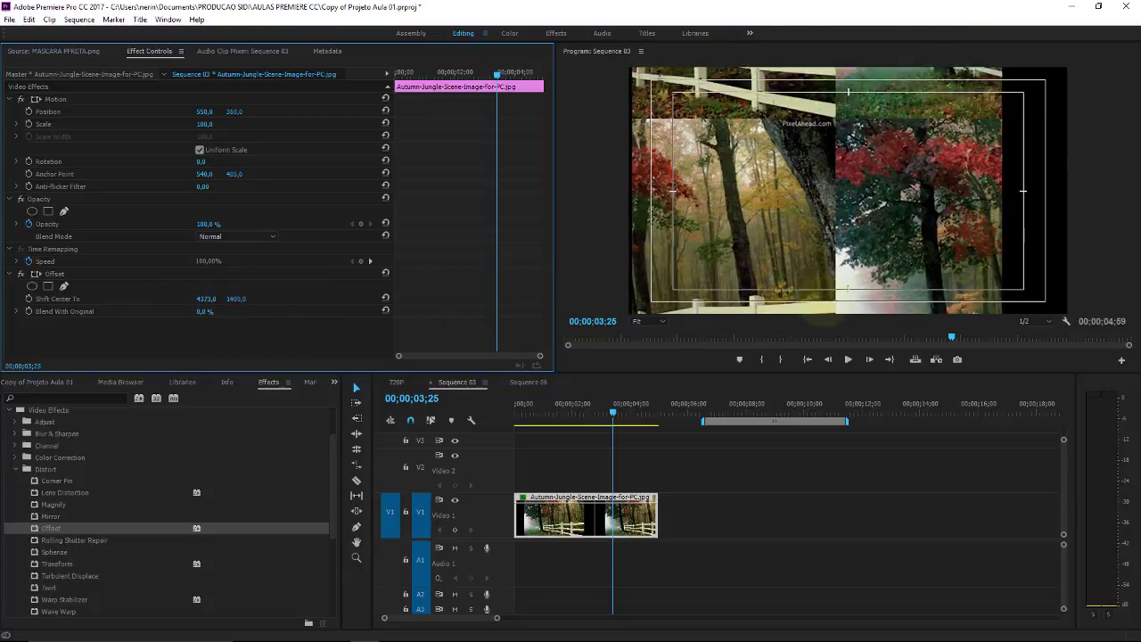
{"action": "mouse_move", "coordinate": [204, 298]}
{"action": "left_mouse_down"}
{"action": "mouse_move", "coordinate": [324, 288]}
{"action": "mouse_move", "coordinate": [203, 314]}
{"action": "mouse_move", "coordinate": [248, 312]}
{"action": "left_mouse_up"}
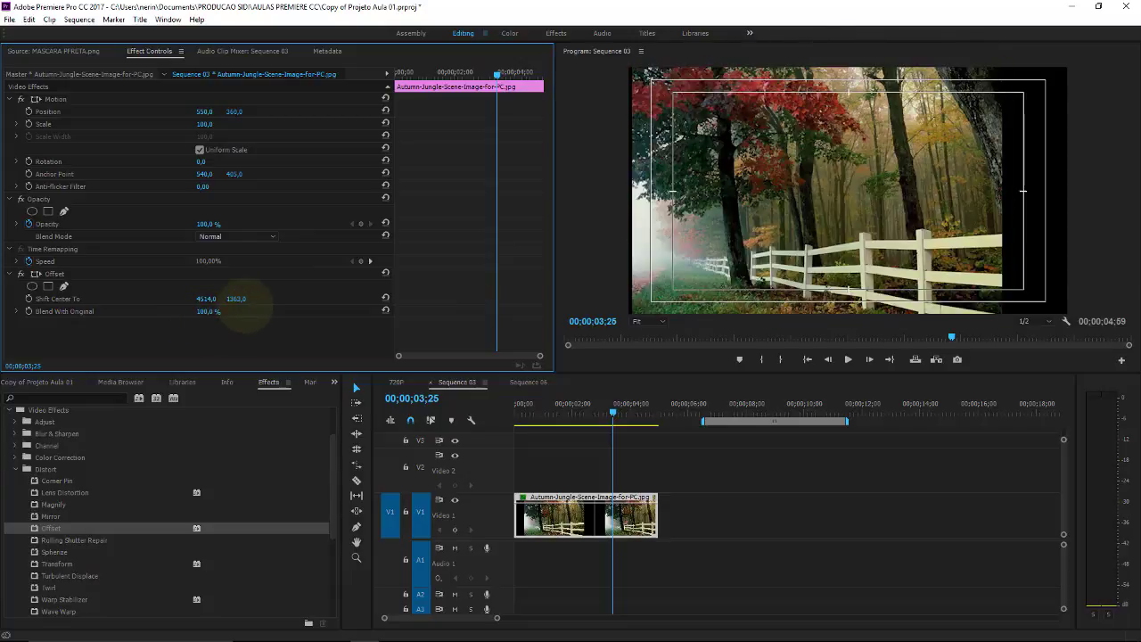
Reset Offset Blend to 0% and Shift Center To default, then test small sideways shifts
{"action": "left_click", "coordinate": [385, 310]}
{"action": "left_click", "coordinate": [385, 297]}
{"action": "left_click_drag", "start_coordinate": [204, 299], "coordinate": [470, 297]}
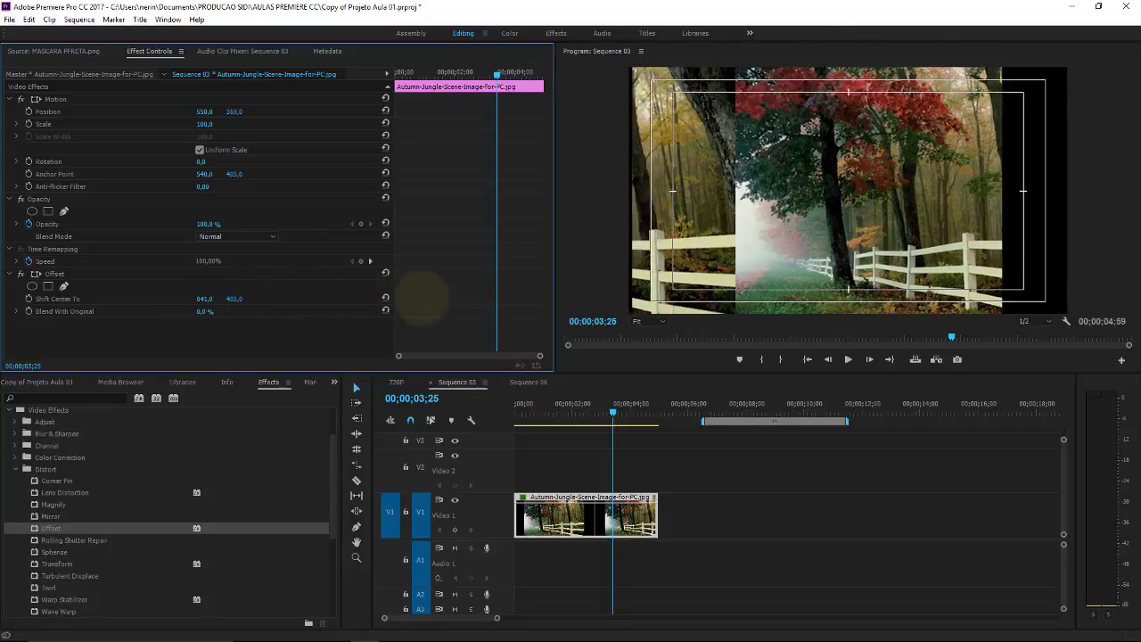
{"action": "left_click_drag", "start_coordinate": [204, 298], "coordinate": [173, 301]}
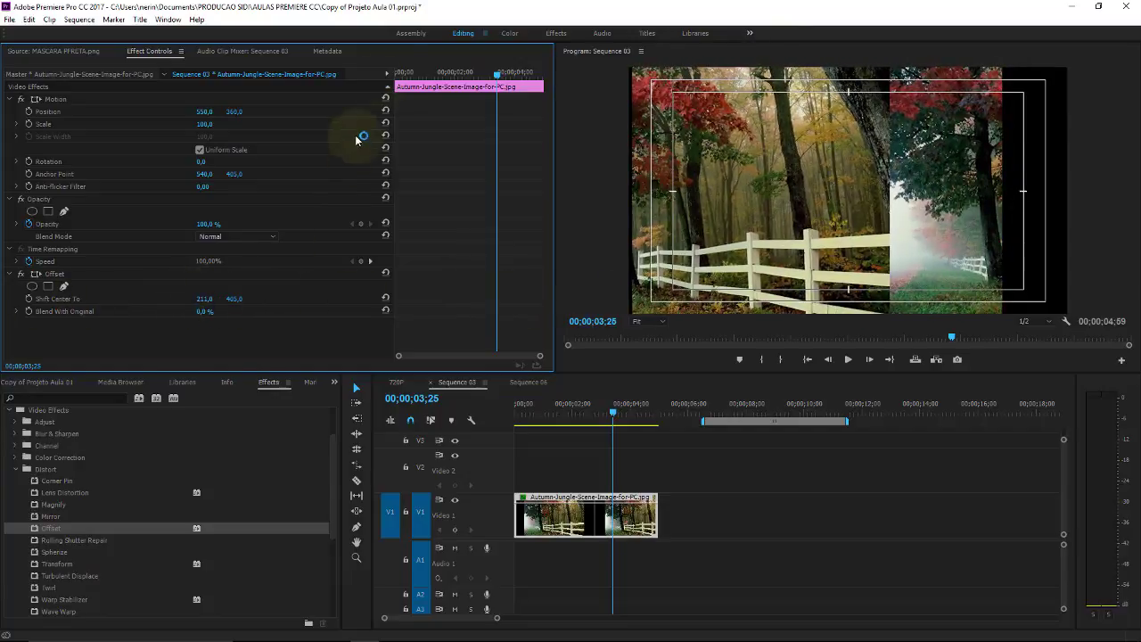
Reset Position to 640, 360, scale the photo to 120%, and set Offset shift to 1066, 405
{"action": "left_click", "coordinate": [386, 110]}
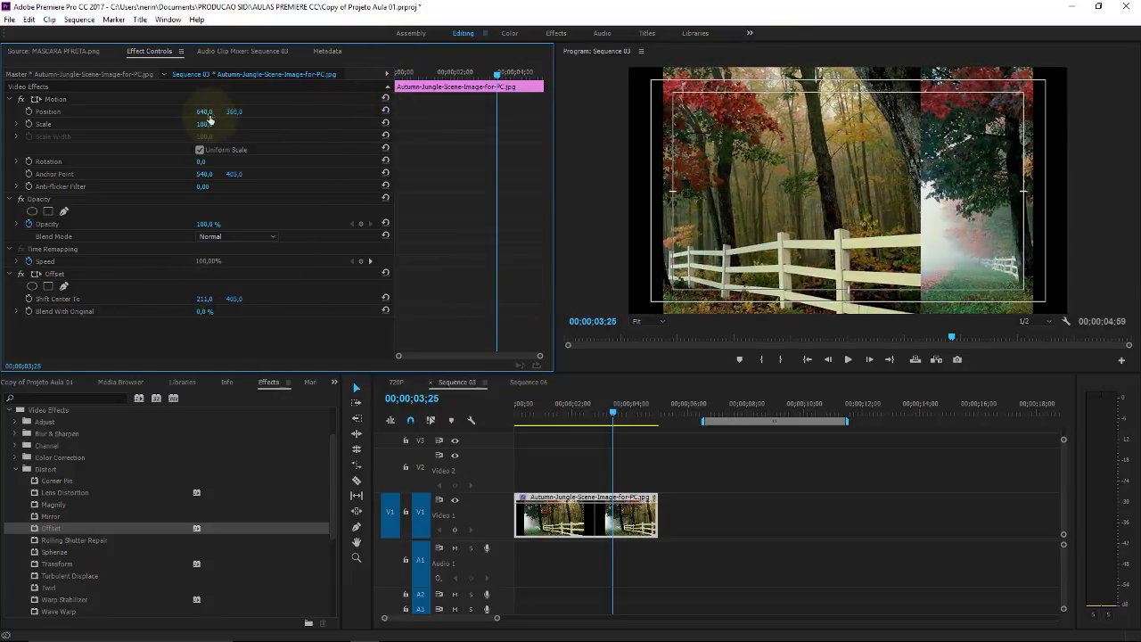
{"action": "left_click_drag", "start_coordinate": [205, 124], "coordinate": [255, 125]}
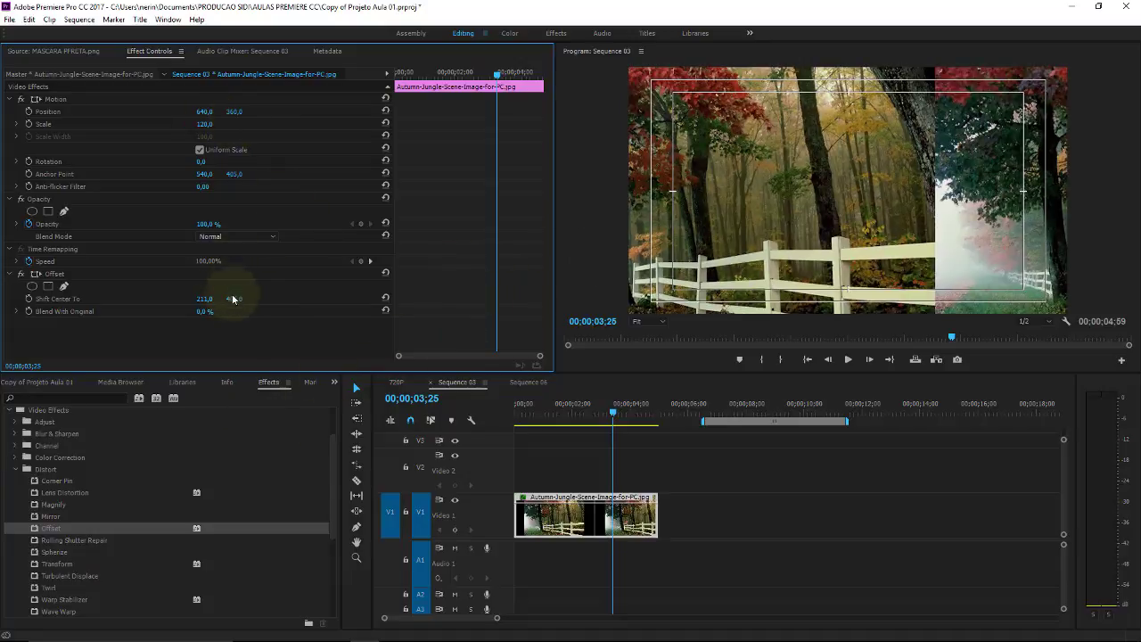
{"action": "left_click_drag", "start_coordinate": [204, 298], "coordinate": [4, 423]}
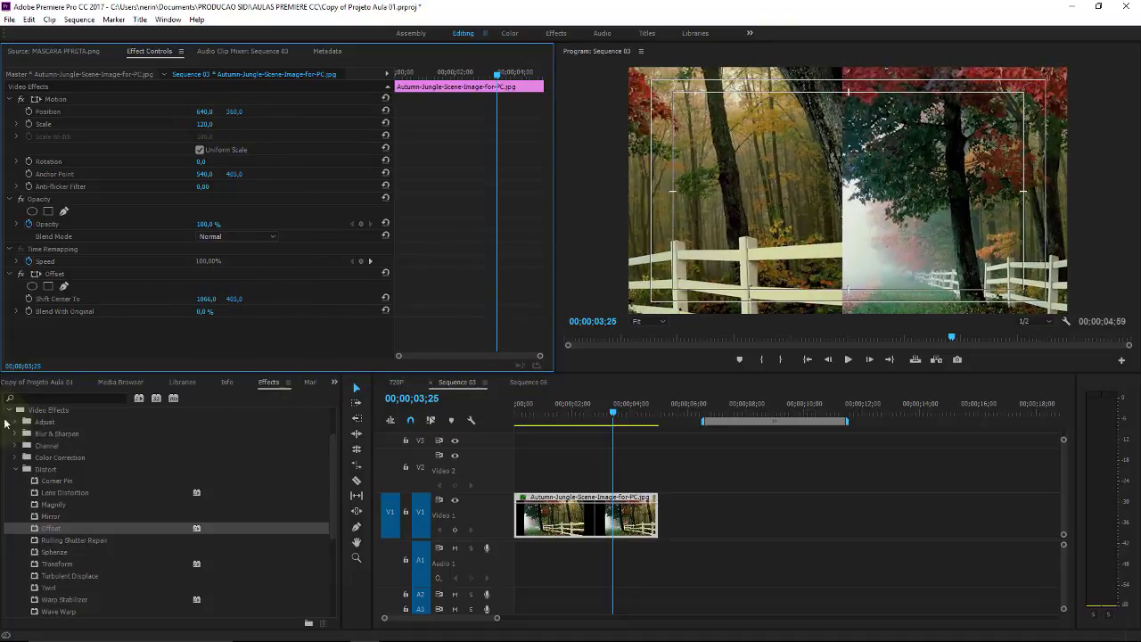